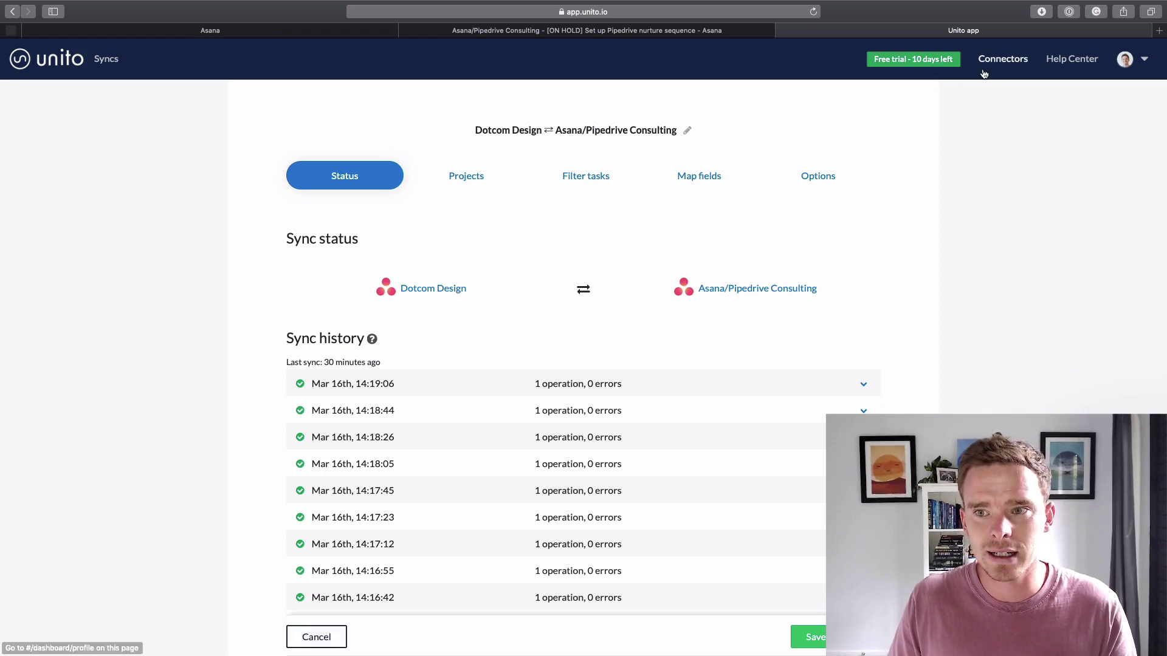
Step: Leave the current sync's settings, start a new sync and choose the first Asana account as its first tool
{"action": "left_click", "coordinate": [316, 637]}
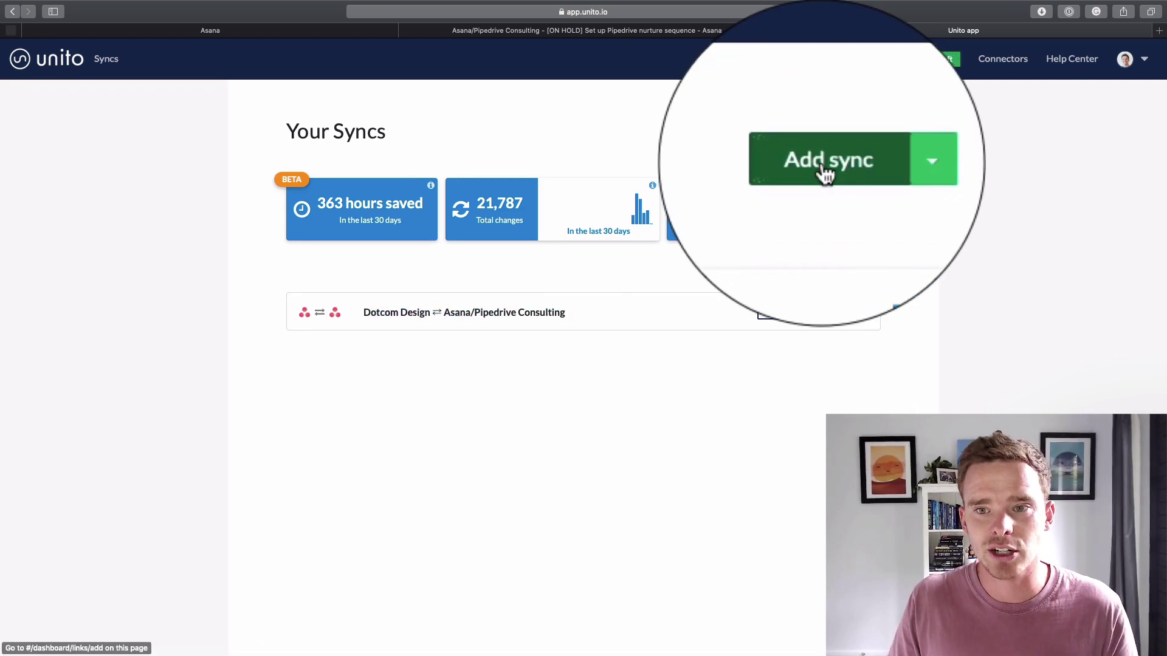
{"action": "left_click", "coordinate": [814, 137]}
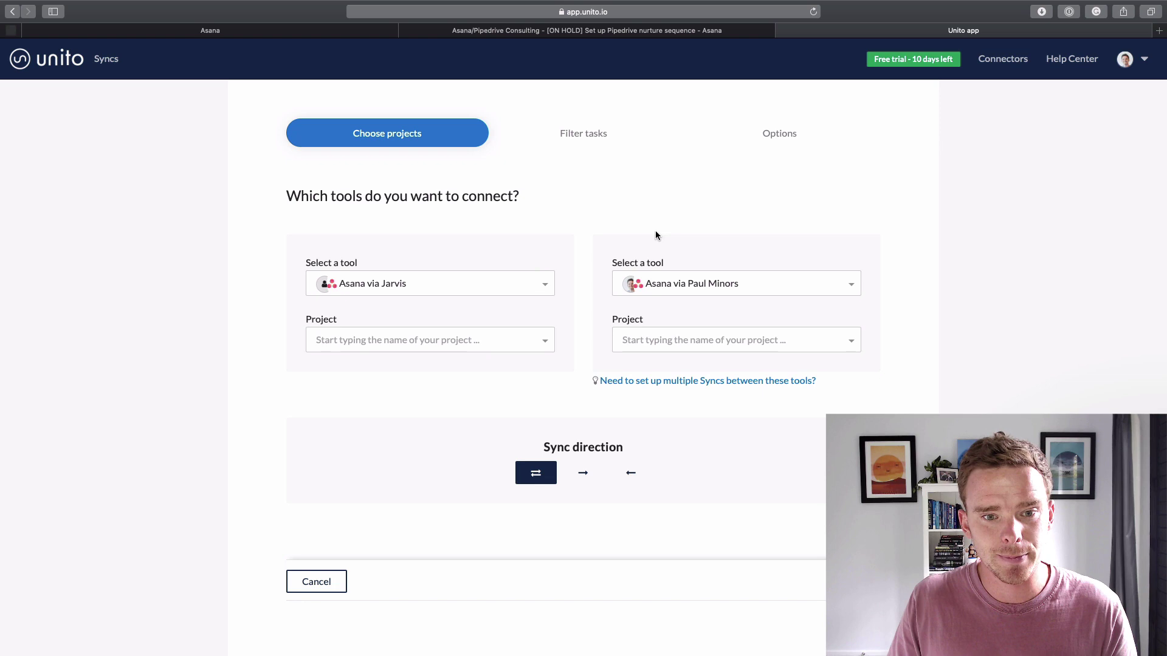
{"action": "left_click", "coordinate": [487, 285]}
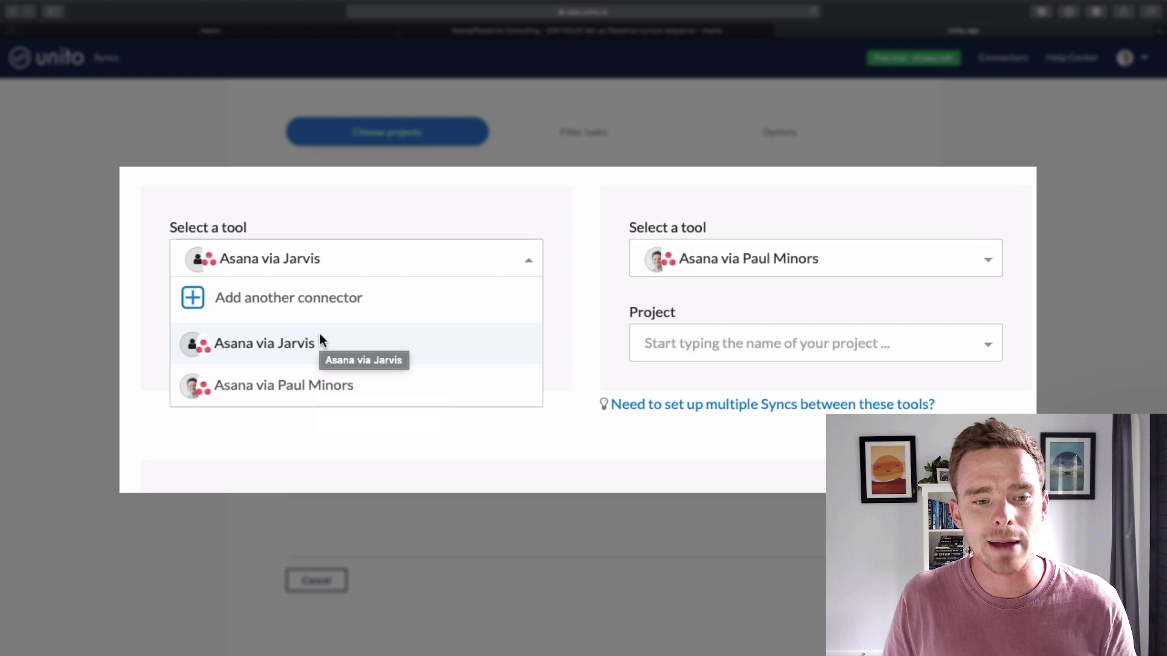
Step: Keep the first Asana account on the left side and search for and select the Dotcom Design project
{"action": "left_click", "coordinate": [320, 337]}
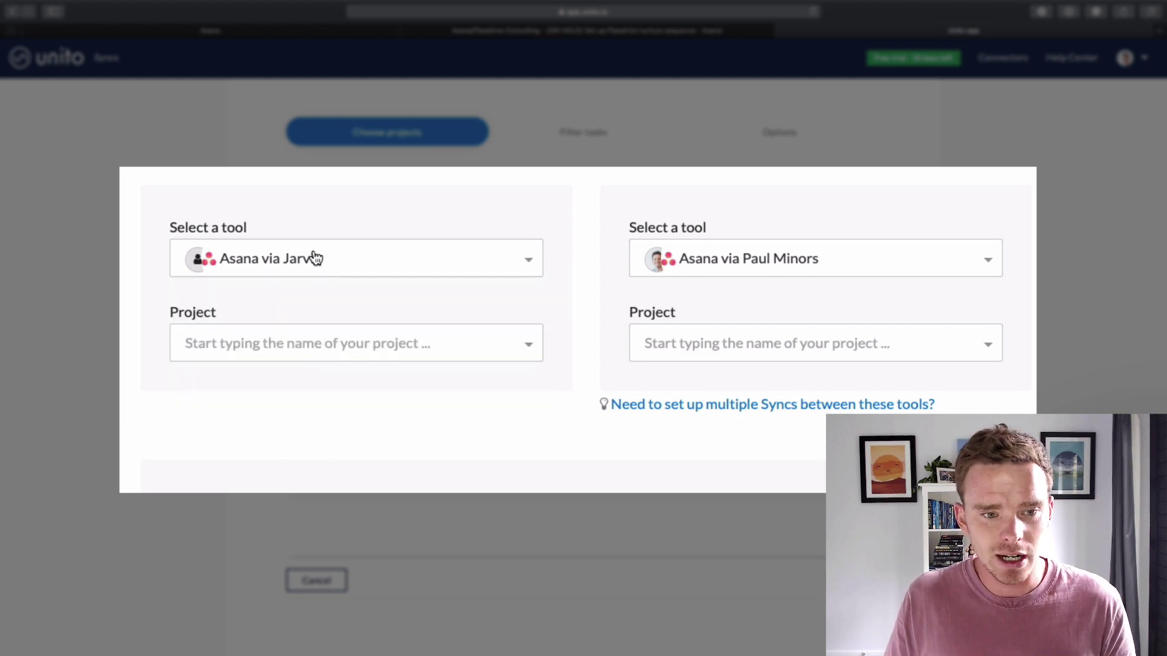
{"action": "left_click", "coordinate": [284, 266]}
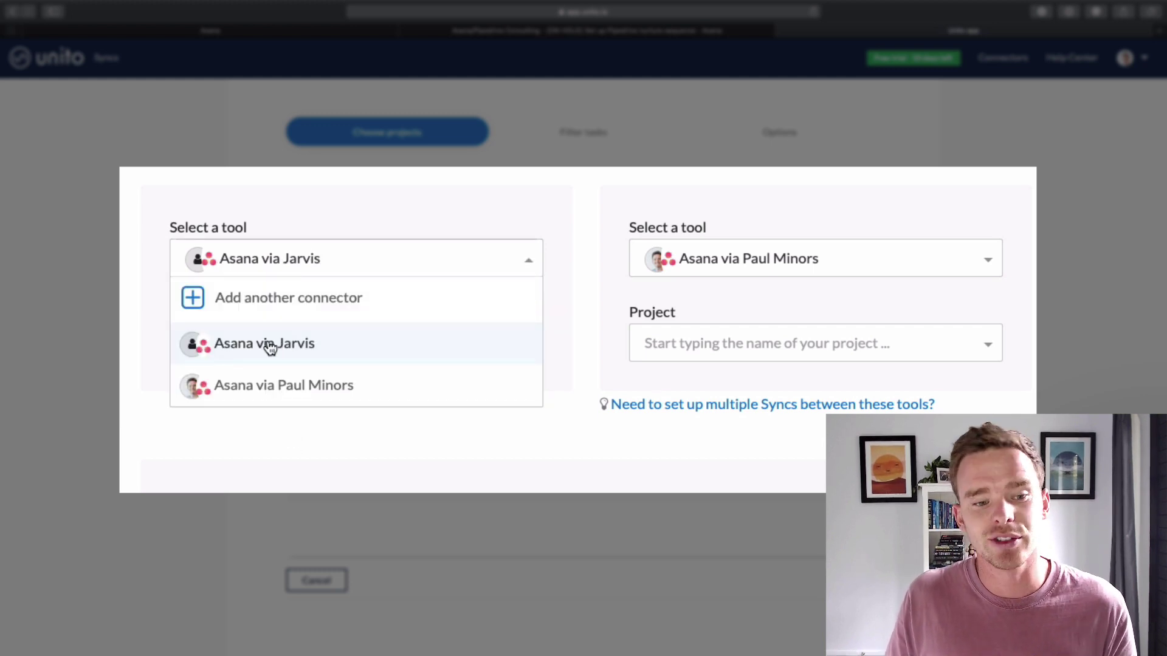
{"action": "left_click", "coordinate": [262, 450]}
{"action": "left_click", "coordinate": [377, 353]}
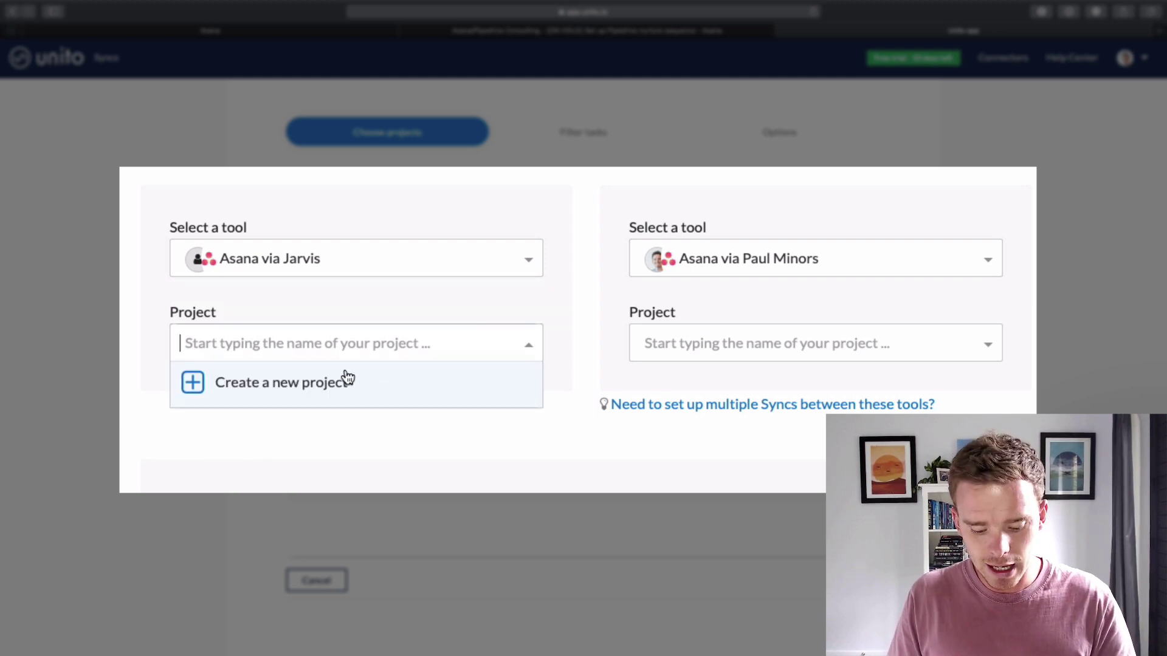
{"action": "type", "text": "dotcom design"}
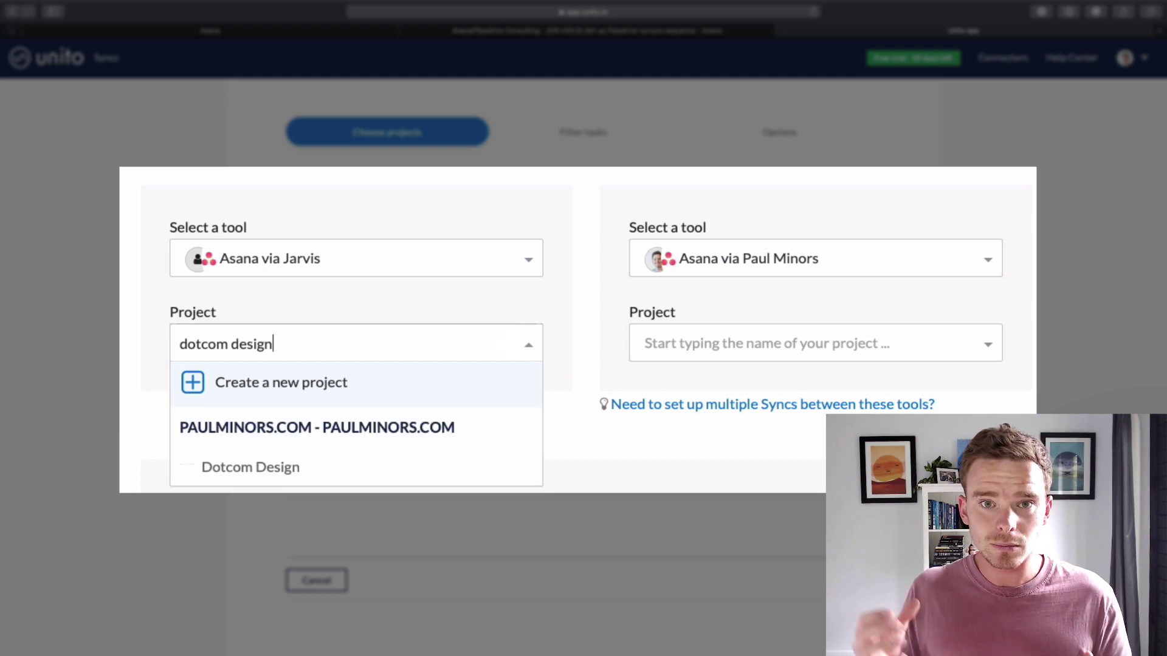
{"action": "left_click", "coordinate": [242, 471]}
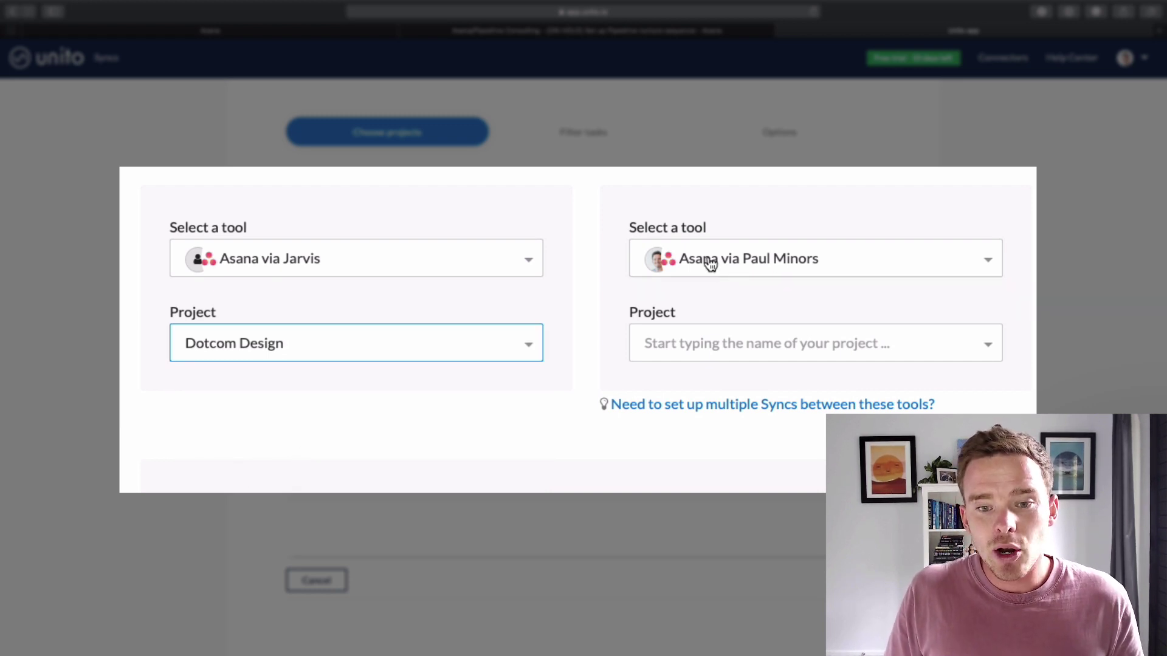
Step: Set the right side's tool to the second Asana account, passing over other connectors
{"action": "left_click", "coordinate": [778, 252]}
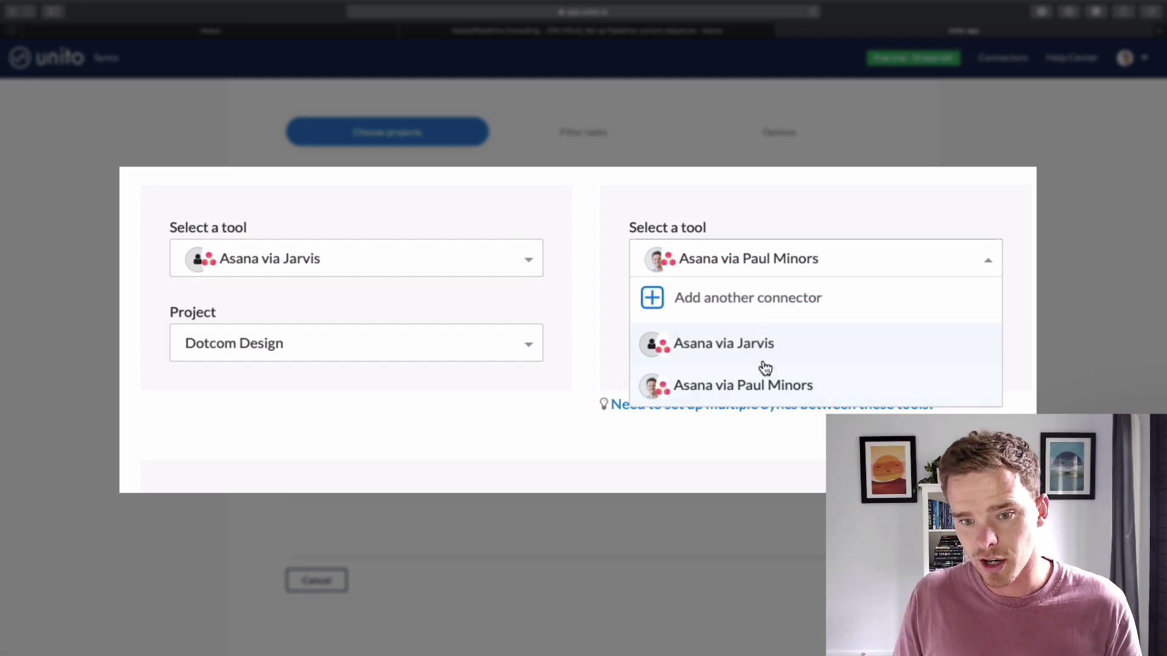
{"action": "left_click", "coordinate": [705, 313]}
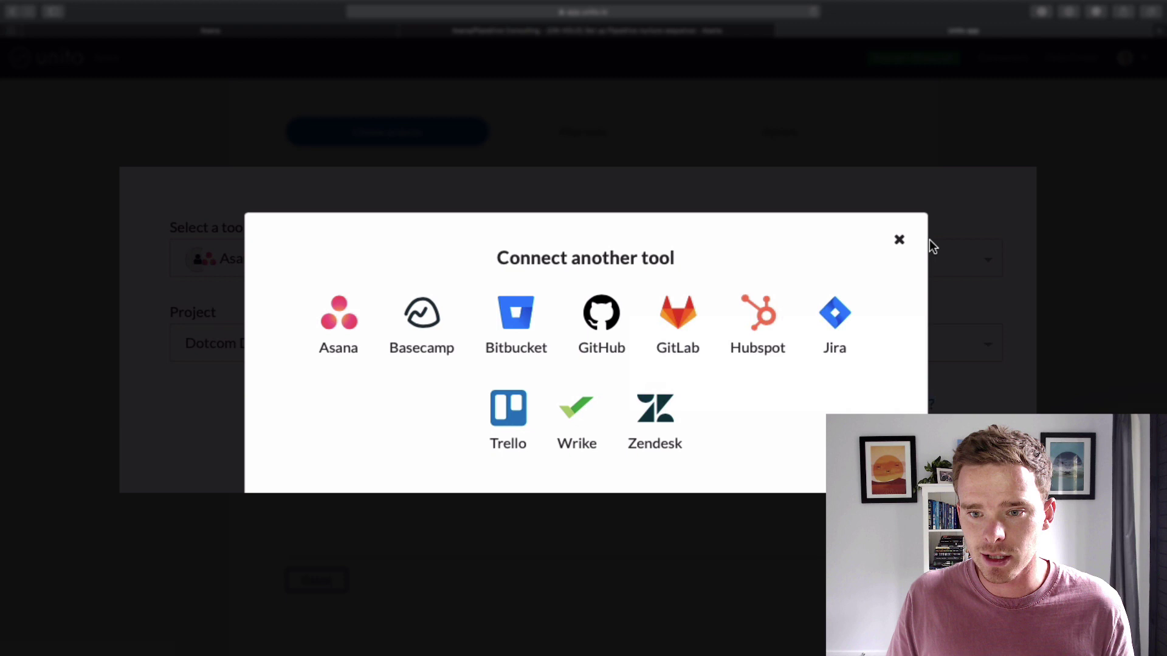
{"action": "left_click", "coordinate": [899, 240]}
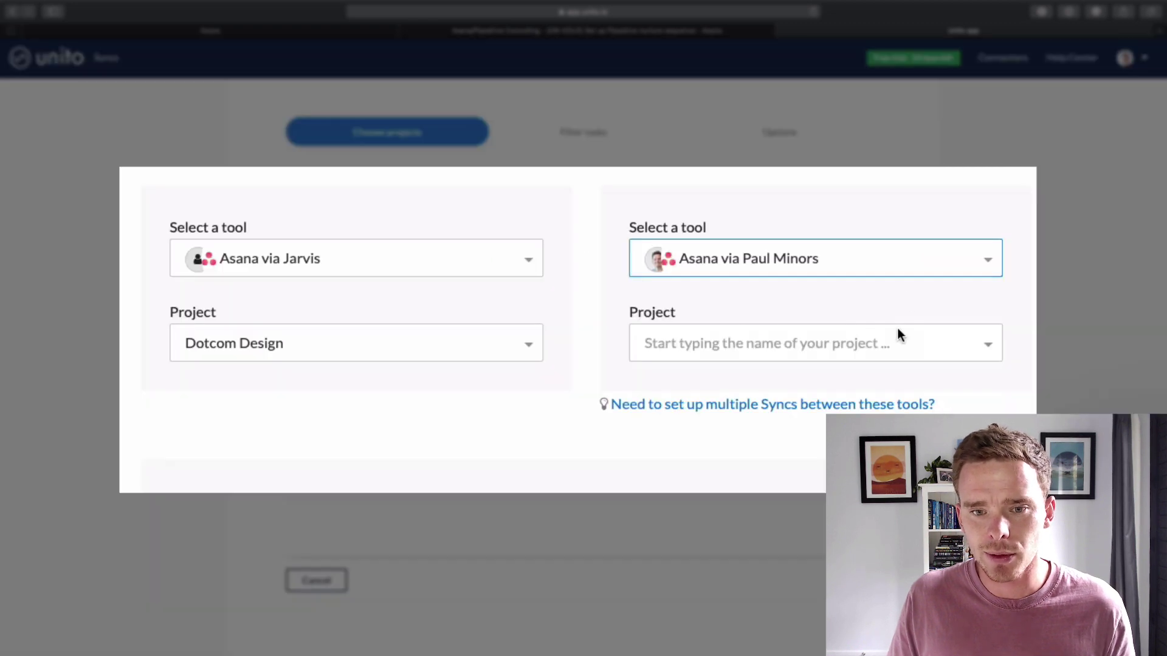
{"action": "left_click", "coordinate": [797, 267]}
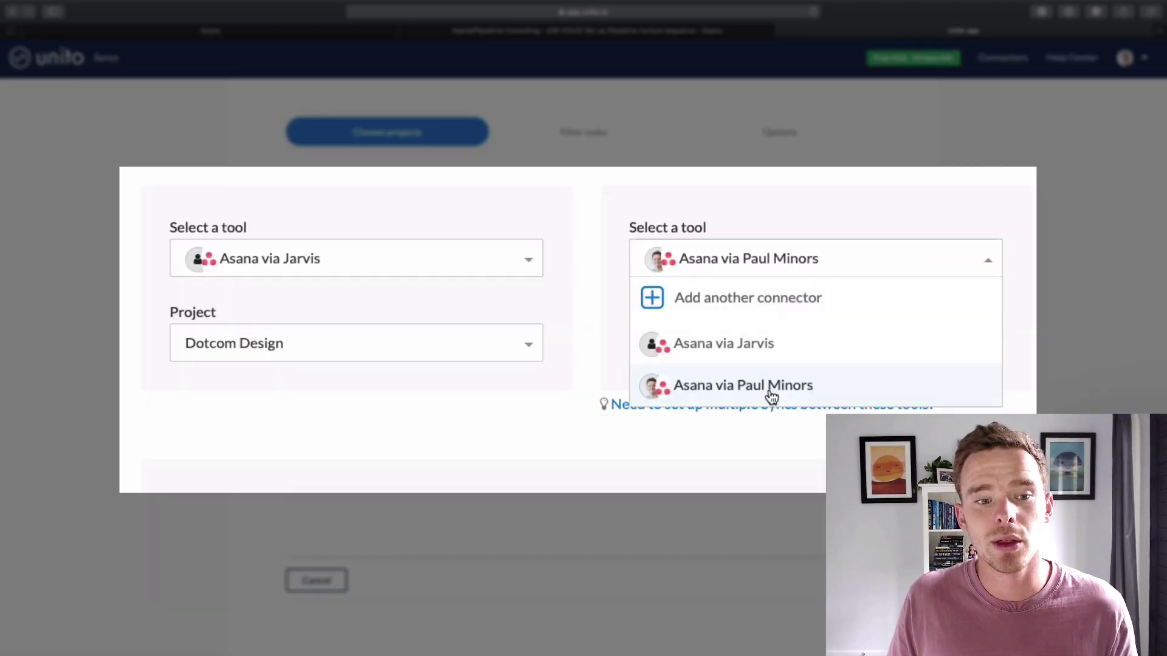
{"action": "left_click", "coordinate": [755, 447]}
{"action": "left_click", "coordinate": [753, 345]}
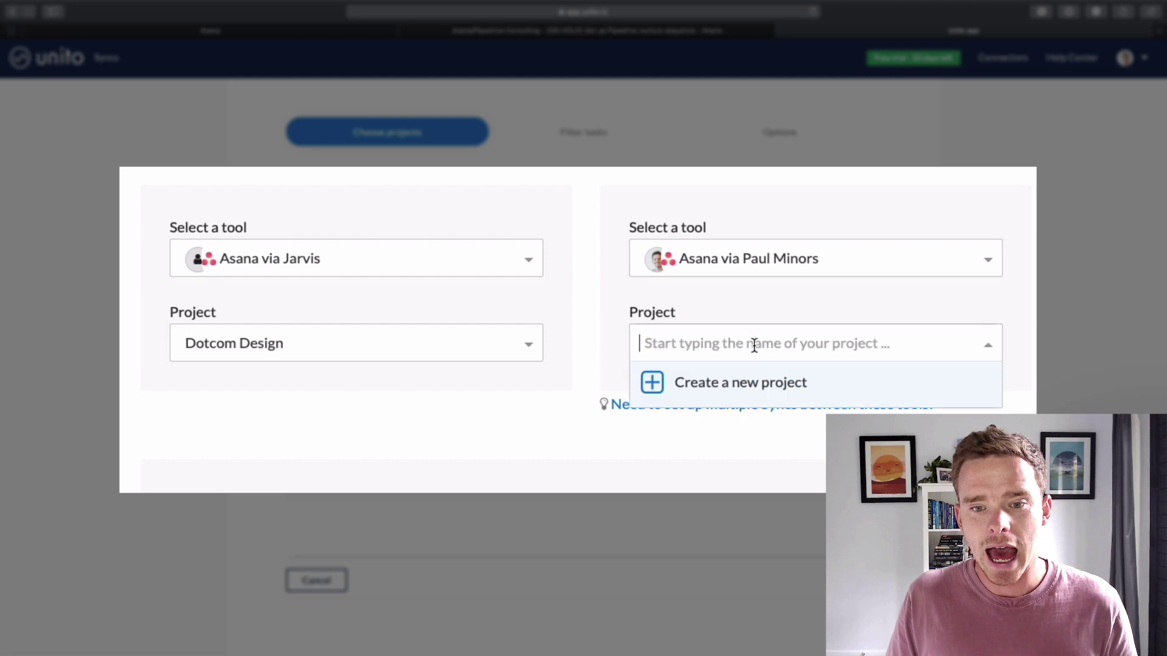
Step: Search 'asana/pipedrive consulting' and select Asana/Pipedrive Consulting as the right-side project
{"action": "type", "text": "asana/"}
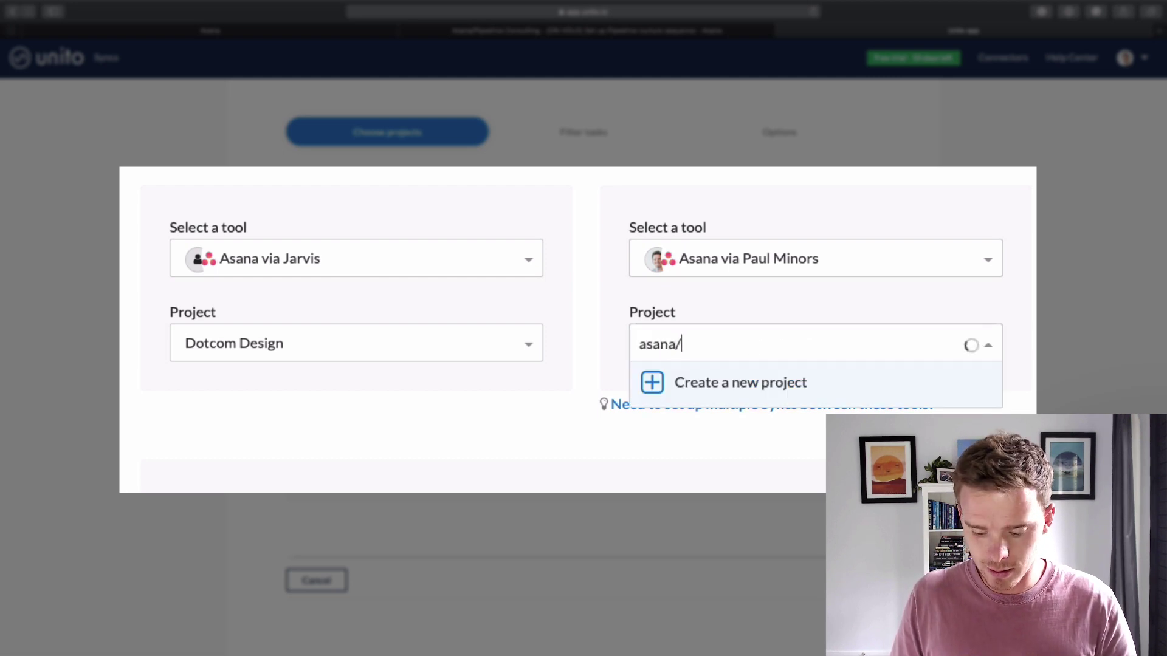
{"action": "type", "text": "pipedrive consulting"}
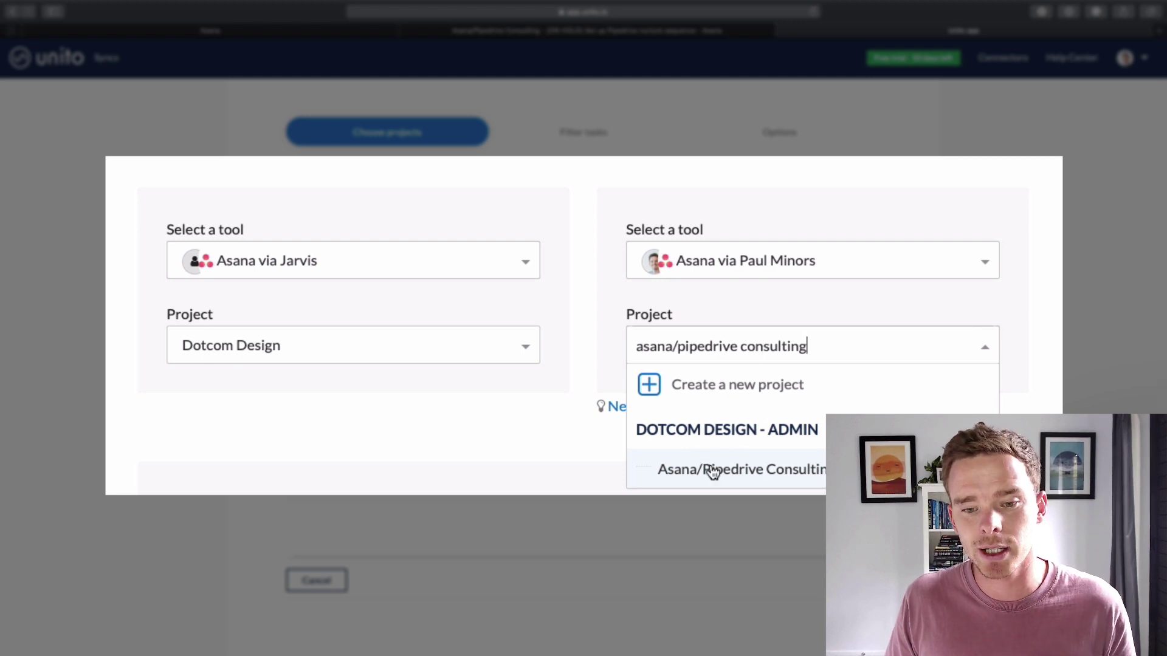
{"action": "left_click", "coordinate": [770, 469]}
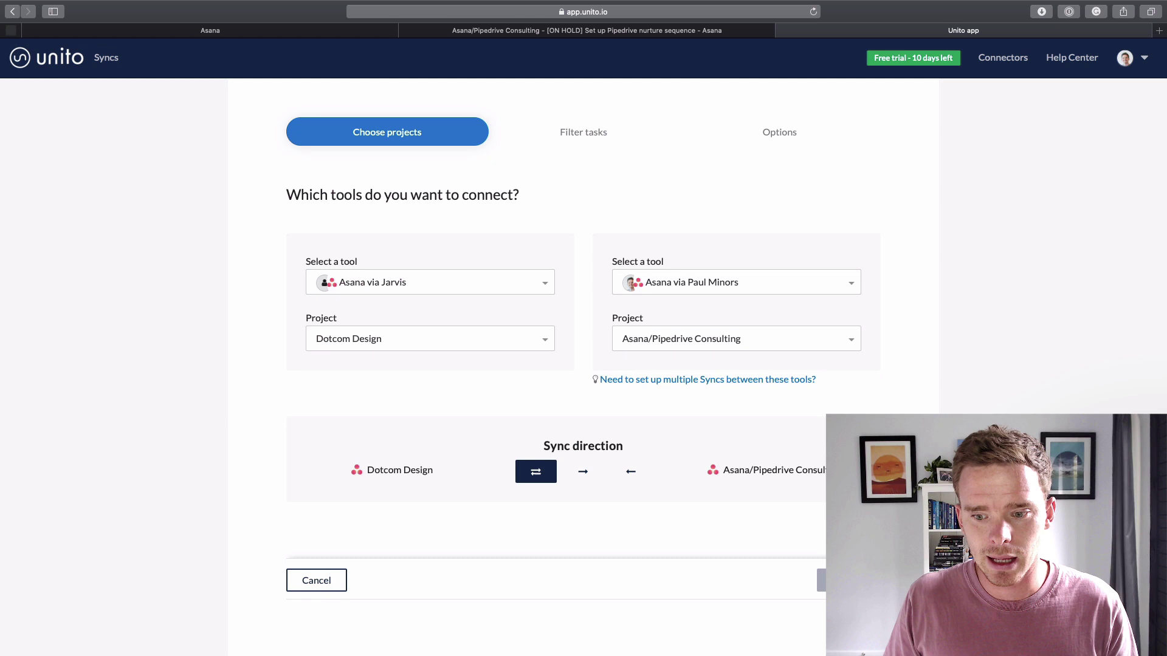
Step: Open the existing Dotcom Design ⇄ Asana/Pipedrive Consulting sync and browse its task filters without adding any
{"action": "left_click", "coordinate": [698, 380]}
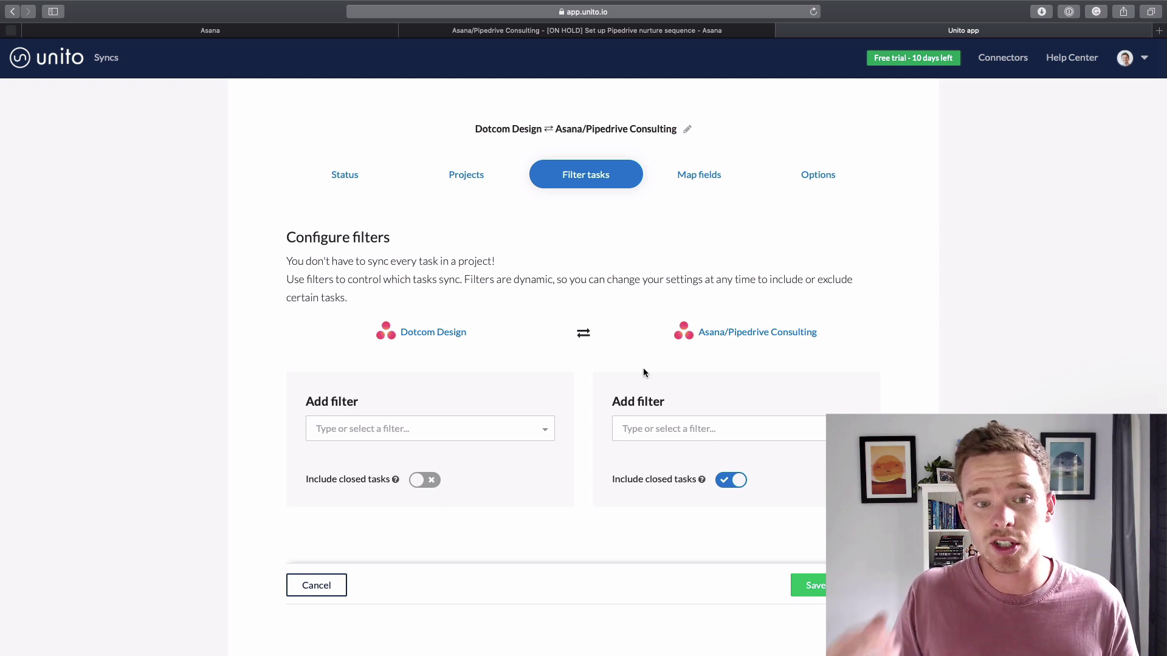
{"action": "left_click", "coordinate": [511, 429]}
{"action": "scroll", "coordinate": [479, 459], "scroll_direction": "down", "scroll_amount": 1}
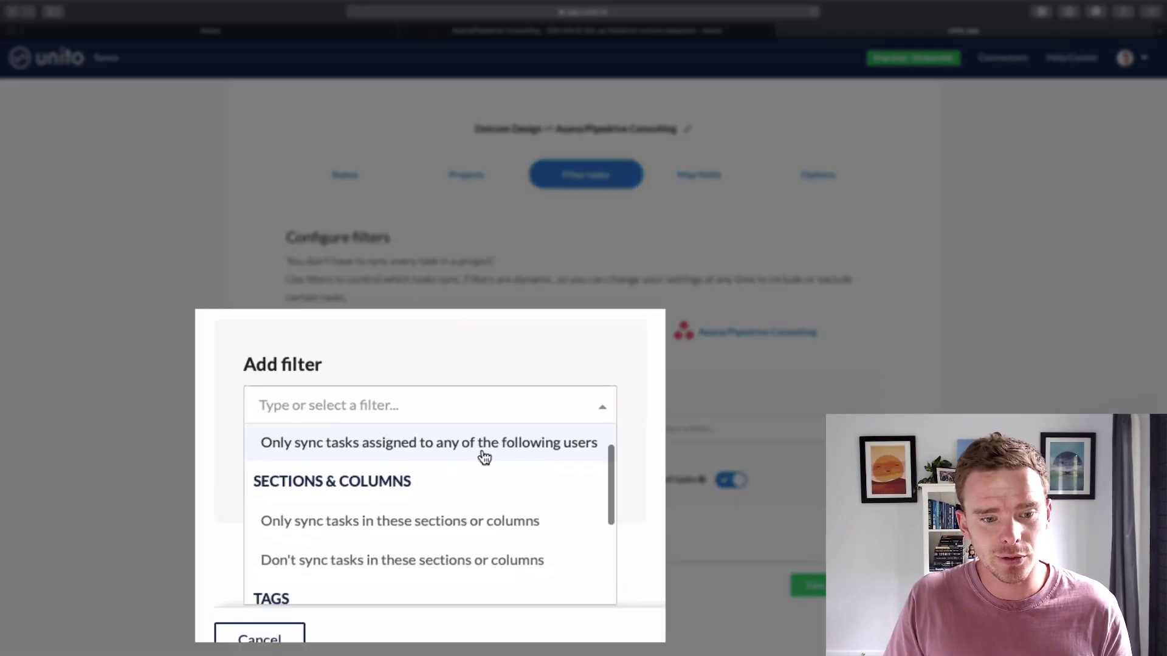
{"action": "scroll", "coordinate": [479, 456], "scroll_direction": "up", "scroll_amount": 1}
{"action": "scroll", "coordinate": [479, 474], "scroll_direction": "down", "scroll_amount": 1}
{"action": "scroll", "coordinate": [480, 480], "scroll_direction": "down", "scroll_amount": 2}
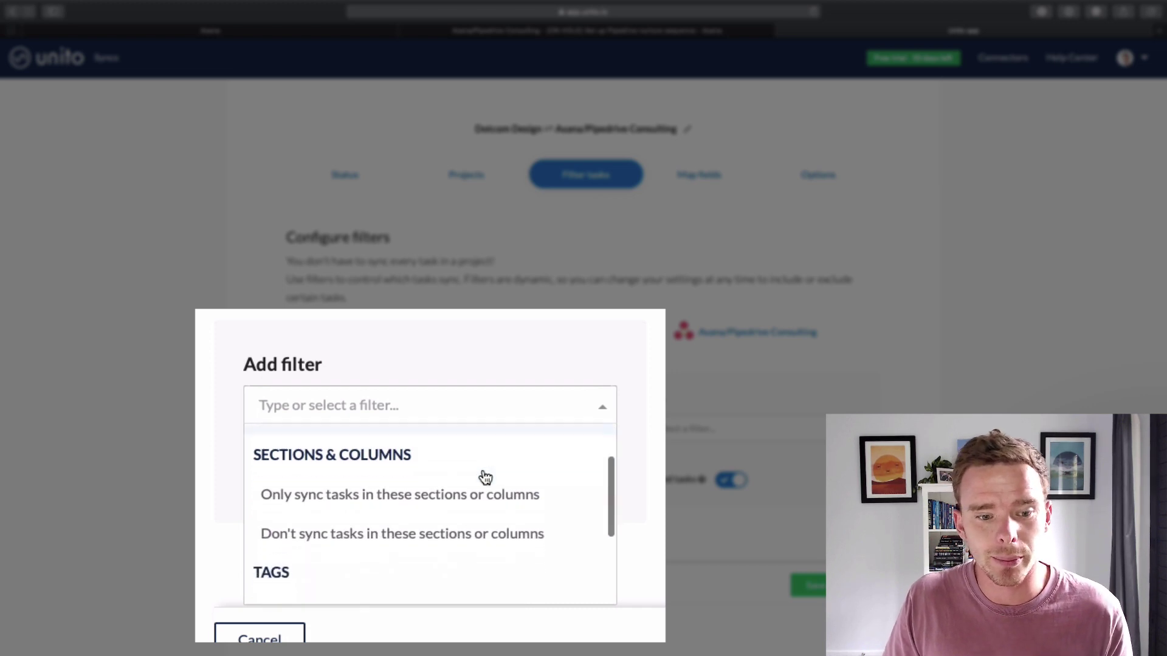
{"action": "scroll", "coordinate": [480, 478], "scroll_direction": "up", "scroll_amount": 1}
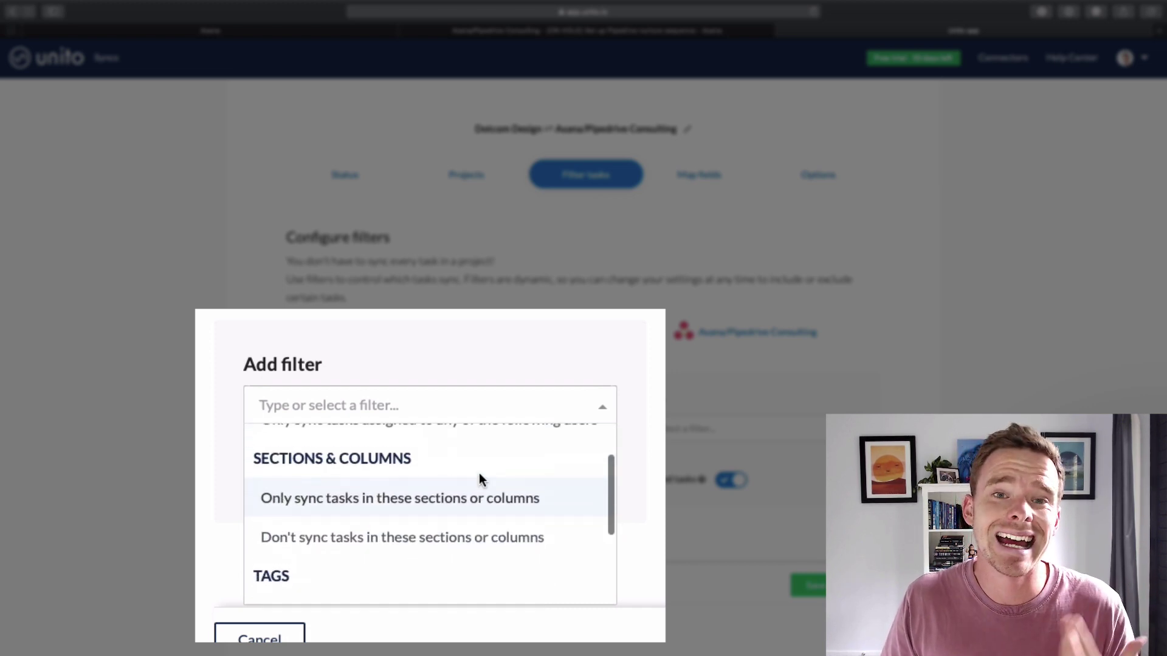
{"action": "scroll", "coordinate": [485, 479], "scroll_direction": "down", "scroll_amount": 1}
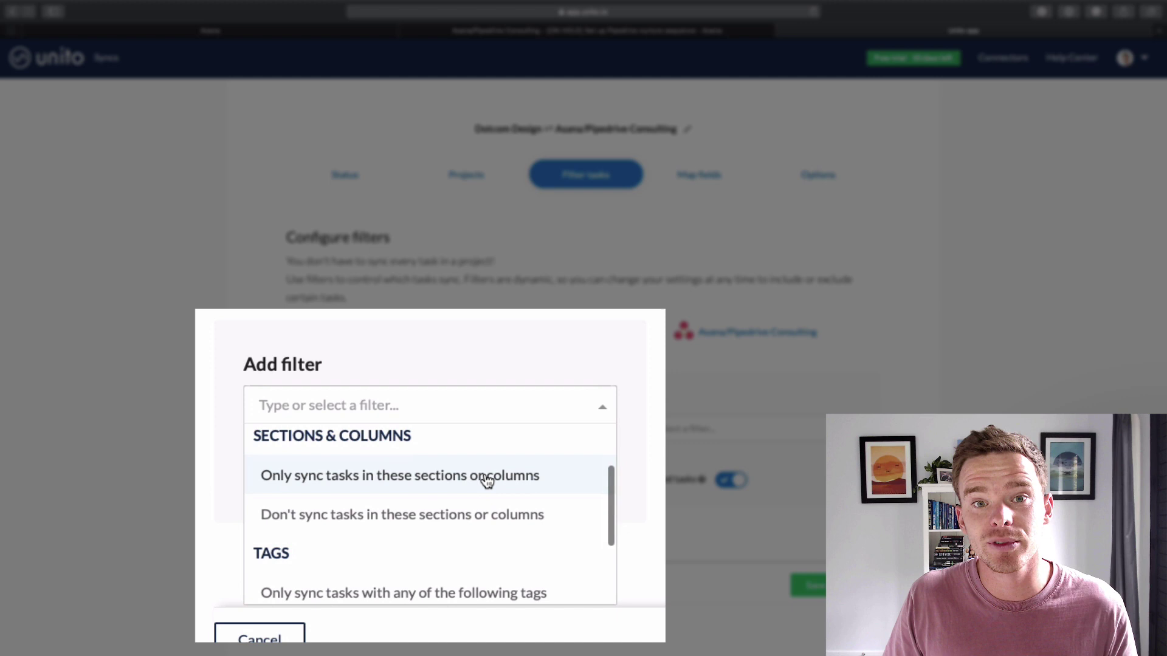
{"action": "left_click", "coordinate": [568, 384]}
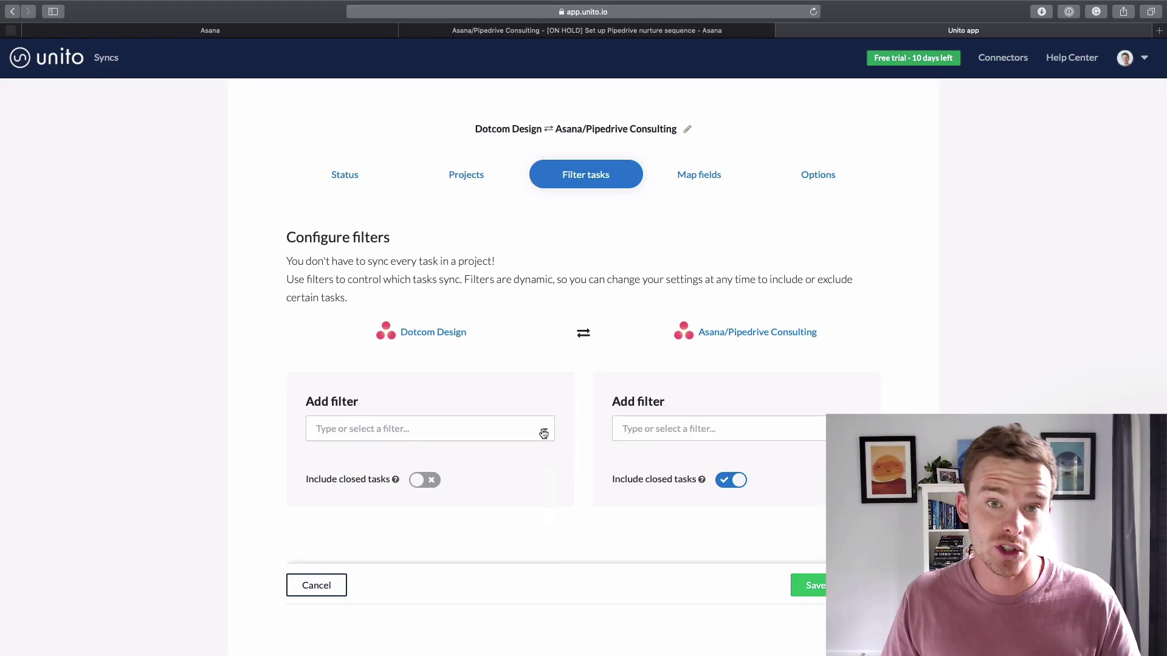
{"action": "scroll", "coordinate": [552, 448], "scroll_direction": "down", "scroll_amount": 1}
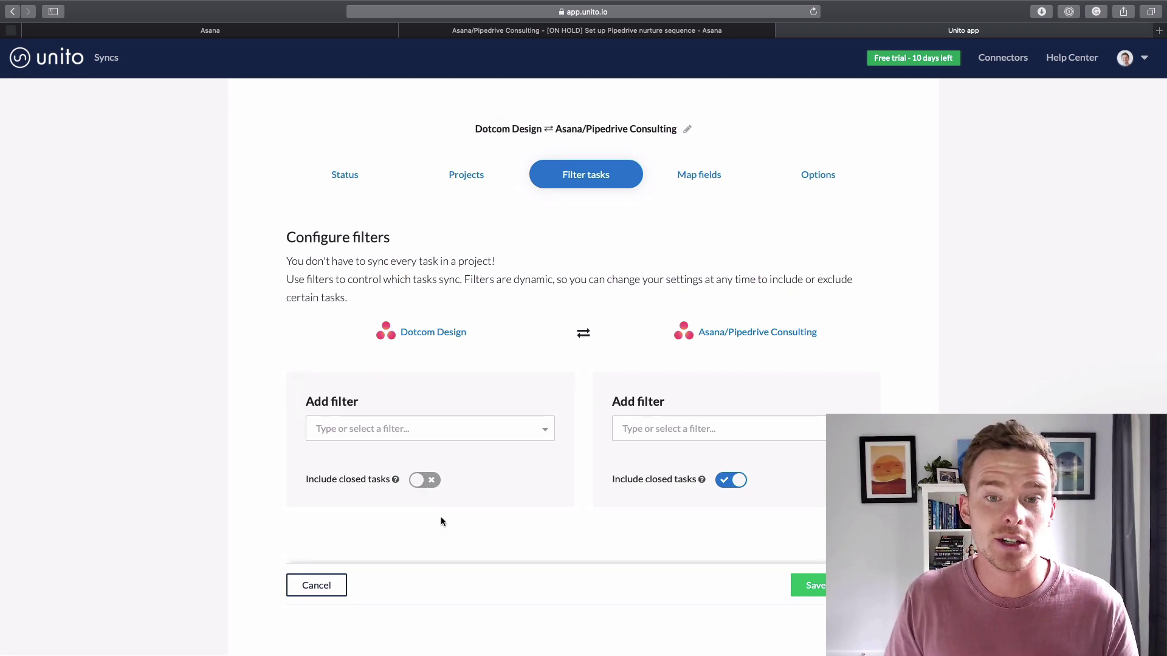
Step: Review the field mappings between Dotcom Design and Asana/Pipedrive Consulting
{"action": "left_click", "coordinate": [700, 182]}
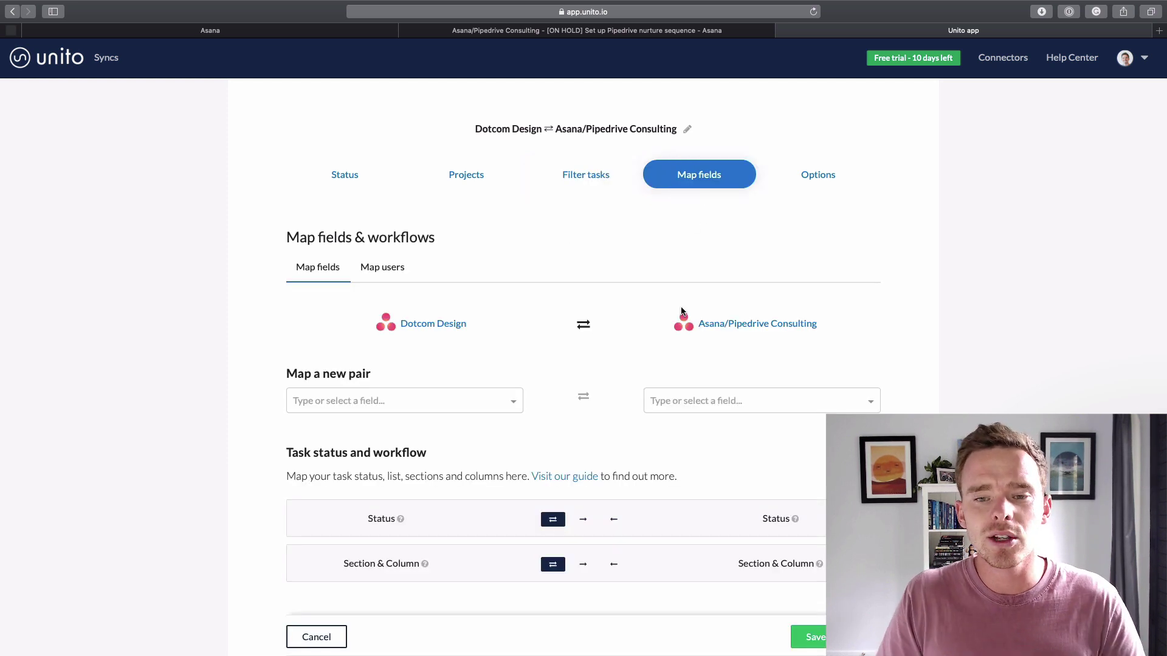
{"action": "scroll", "coordinate": [687, 381], "scroll_direction": "down", "scroll_amount": 3}
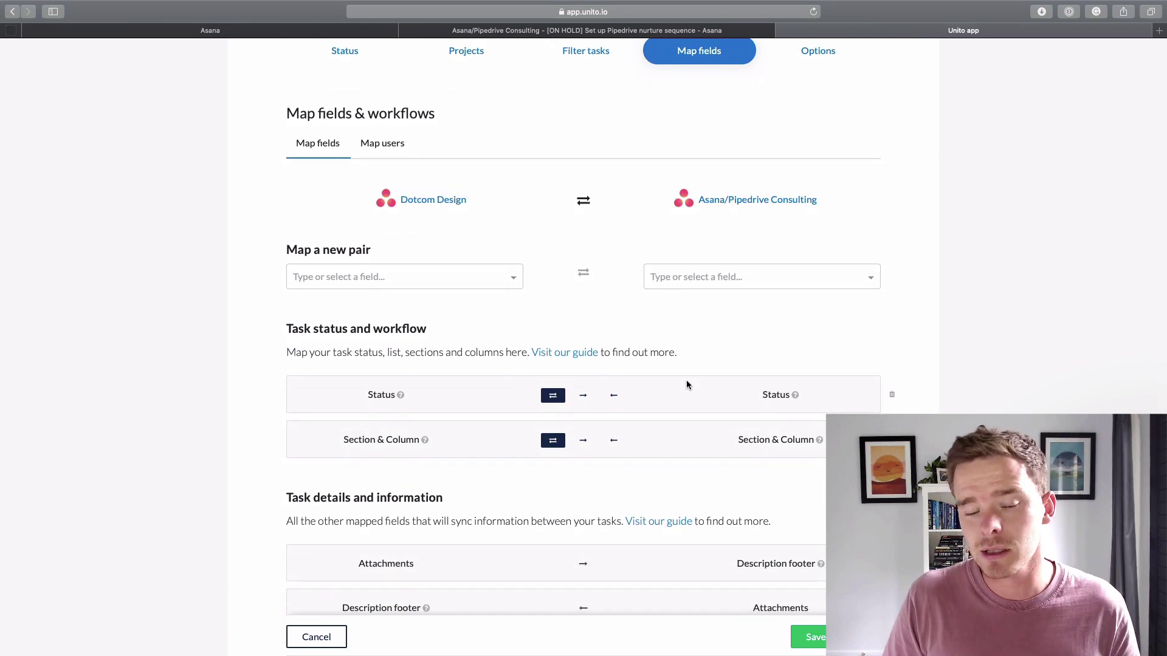
{"action": "scroll", "coordinate": [687, 384], "scroll_direction": "down", "scroll_amount": 5}
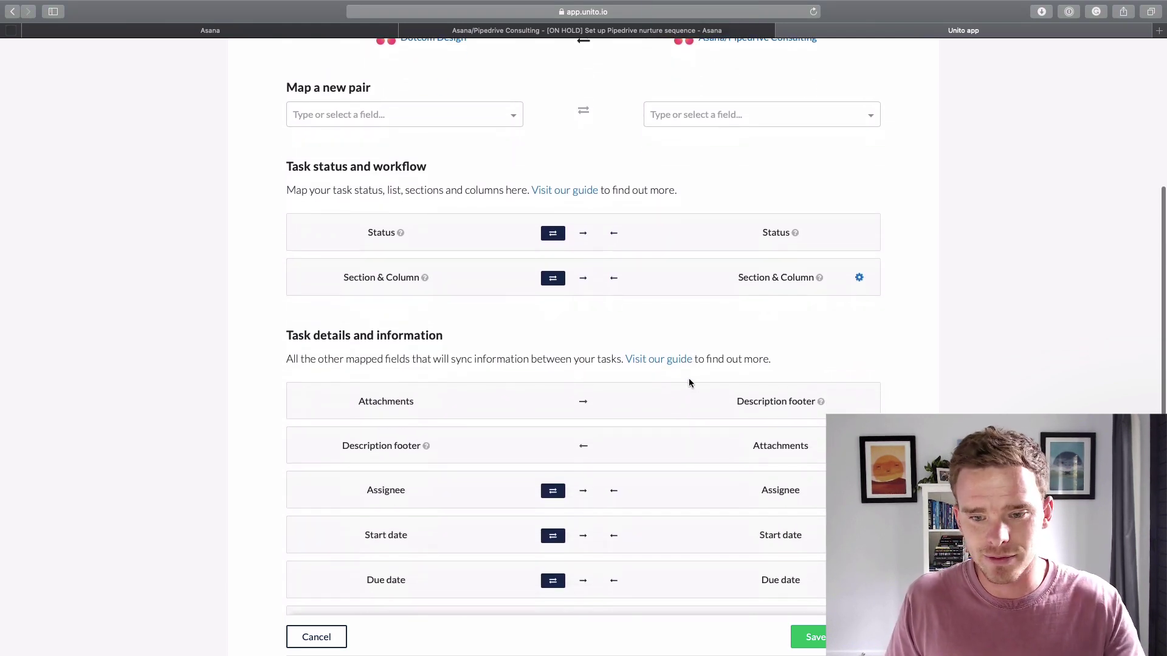
{"action": "scroll", "coordinate": [568, 367], "scroll_direction": "down", "scroll_amount": 4}
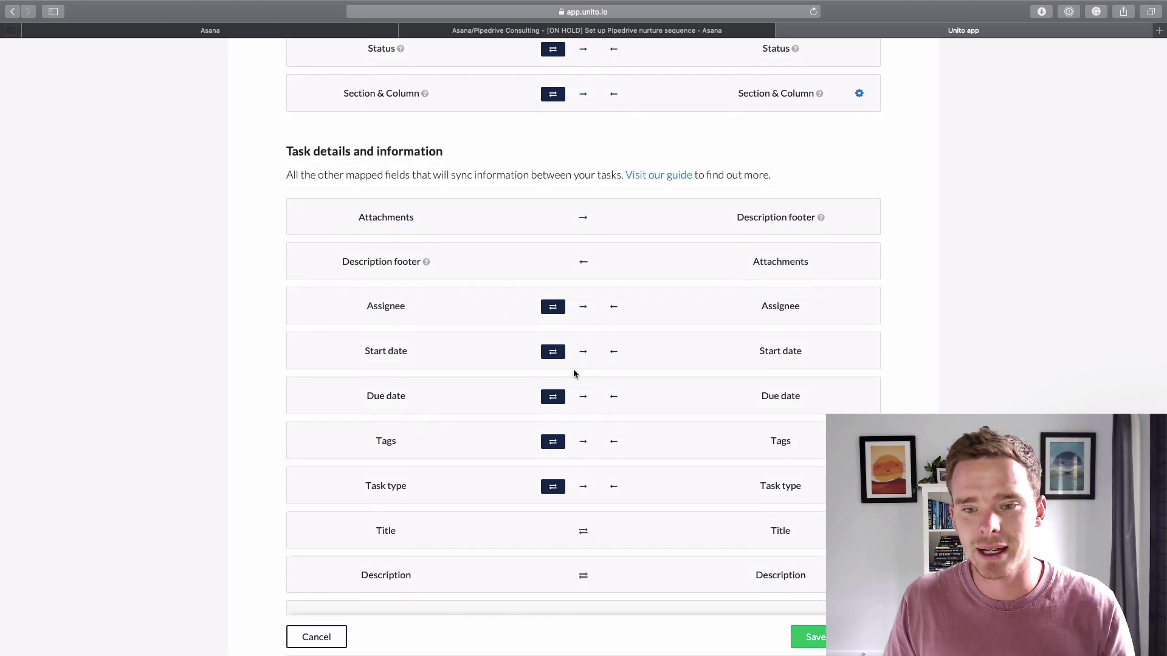
{"action": "scroll", "coordinate": [726, 413], "scroll_direction": "down", "scroll_amount": 2}
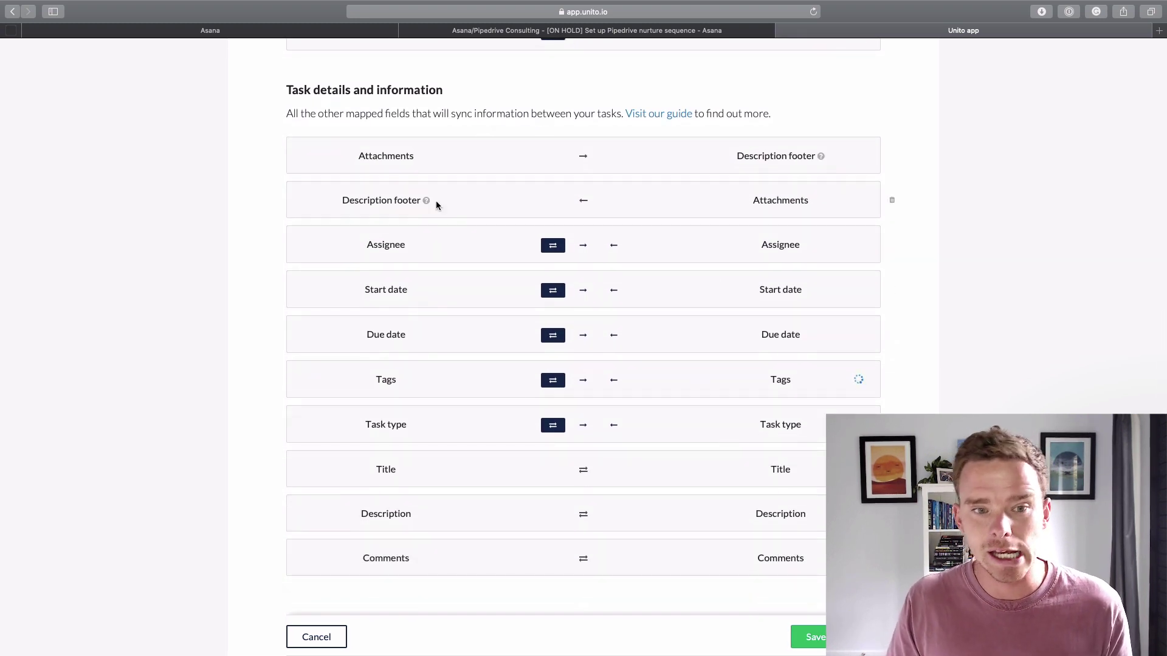
{"action": "scroll", "coordinate": [381, 322], "scroll_direction": "up", "scroll_amount": 1}
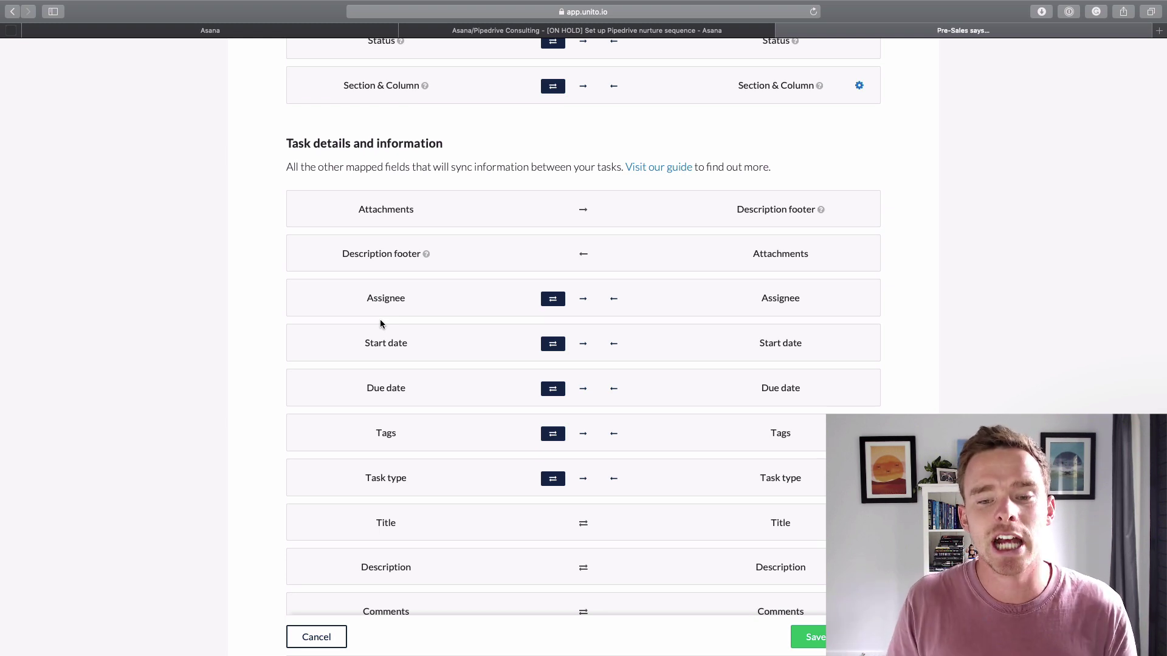
{"action": "scroll", "coordinate": [409, 235], "scroll_direction": "up", "scroll_amount": 10}
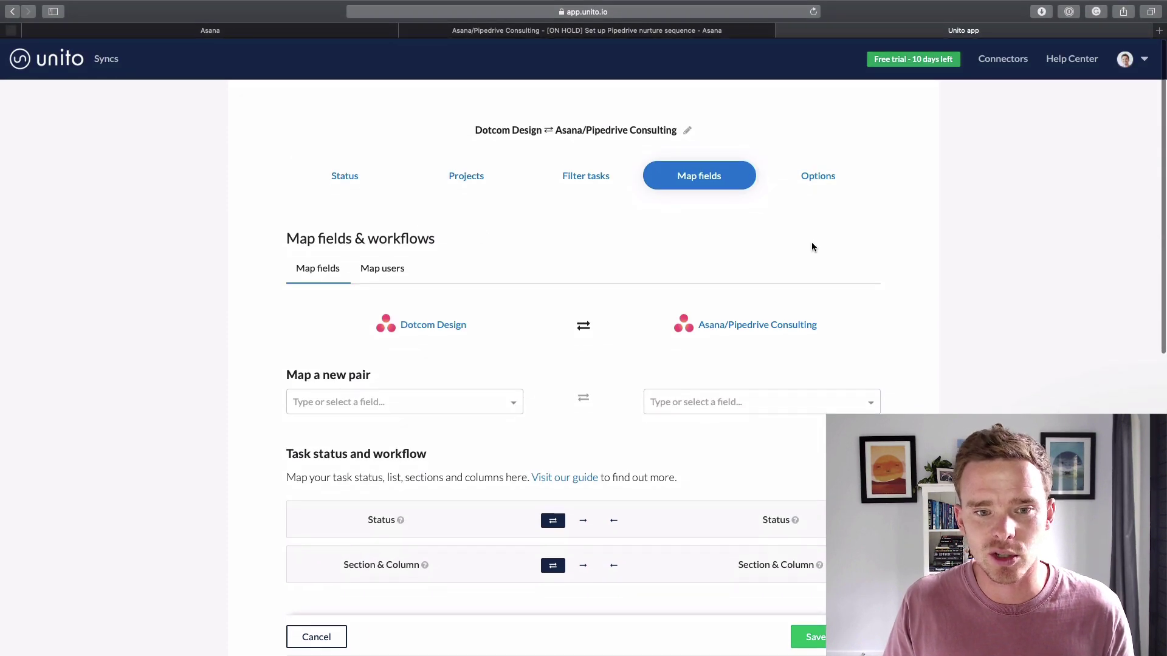
Step: View the Options step: no default section and attachment access off on both sides
{"action": "left_click", "coordinate": [818, 175]}
{"action": "scroll", "coordinate": [665, 261], "scroll_direction": "down", "scroll_amount": 3}
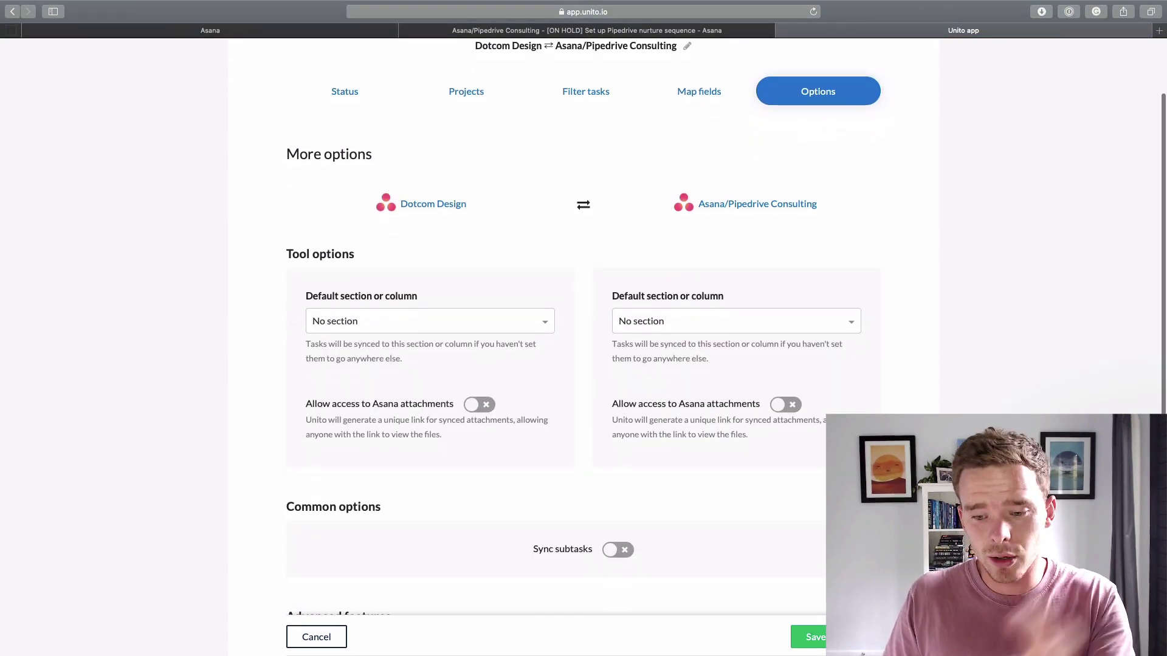
{"action": "scroll", "coordinate": [886, 217], "scroll_direction": "up", "scroll_amount": 3}
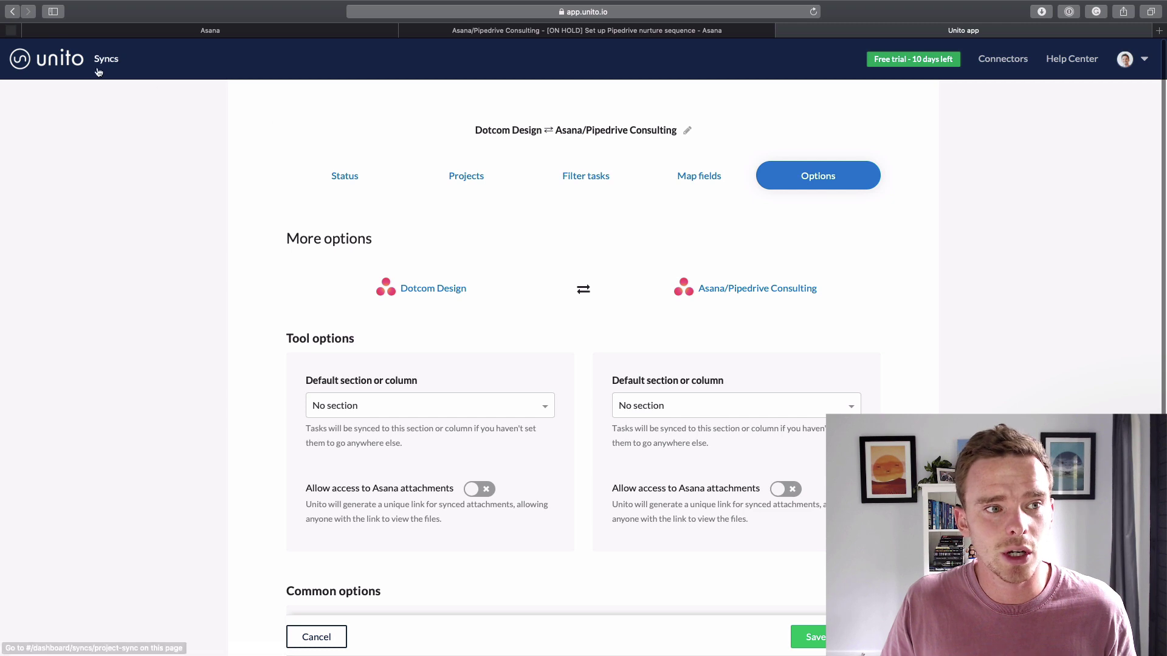
Step: Go back to the Your Syncs dashboard listing the Dotcom Design ⇄ Asana/Pipedrive Consulting sync
{"action": "left_click", "coordinate": [98, 69]}
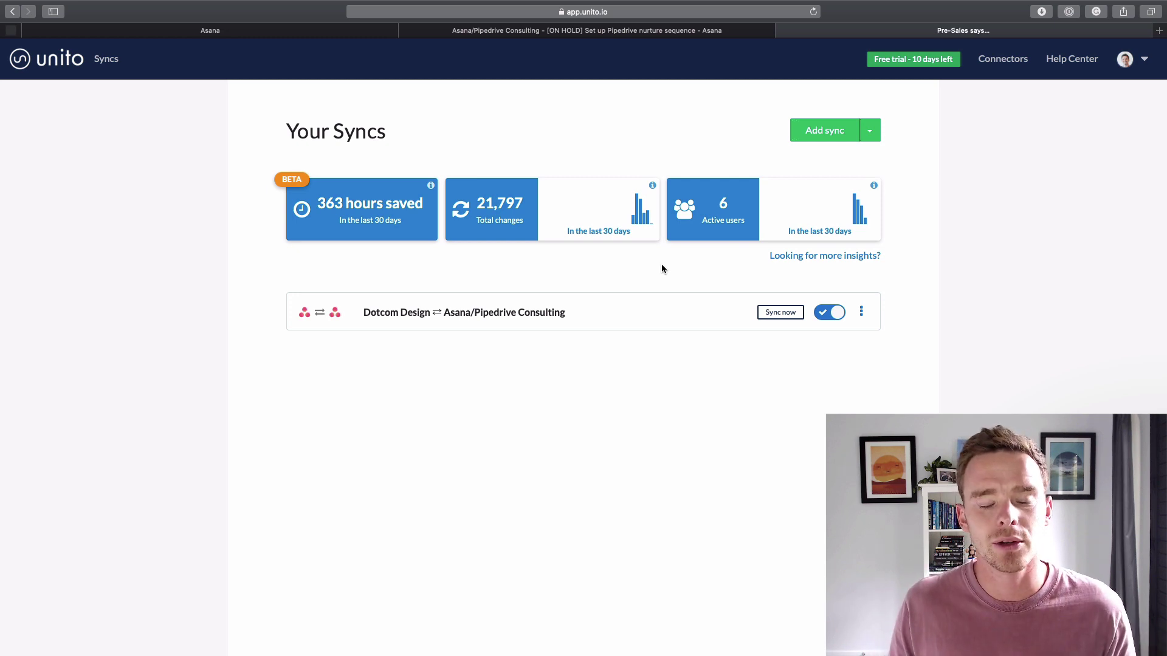
Step: Create 'Test task' in Asana/Pipedrive Consulting and move it into the Asana section
{"action": "left_click", "coordinate": [554, 30]}
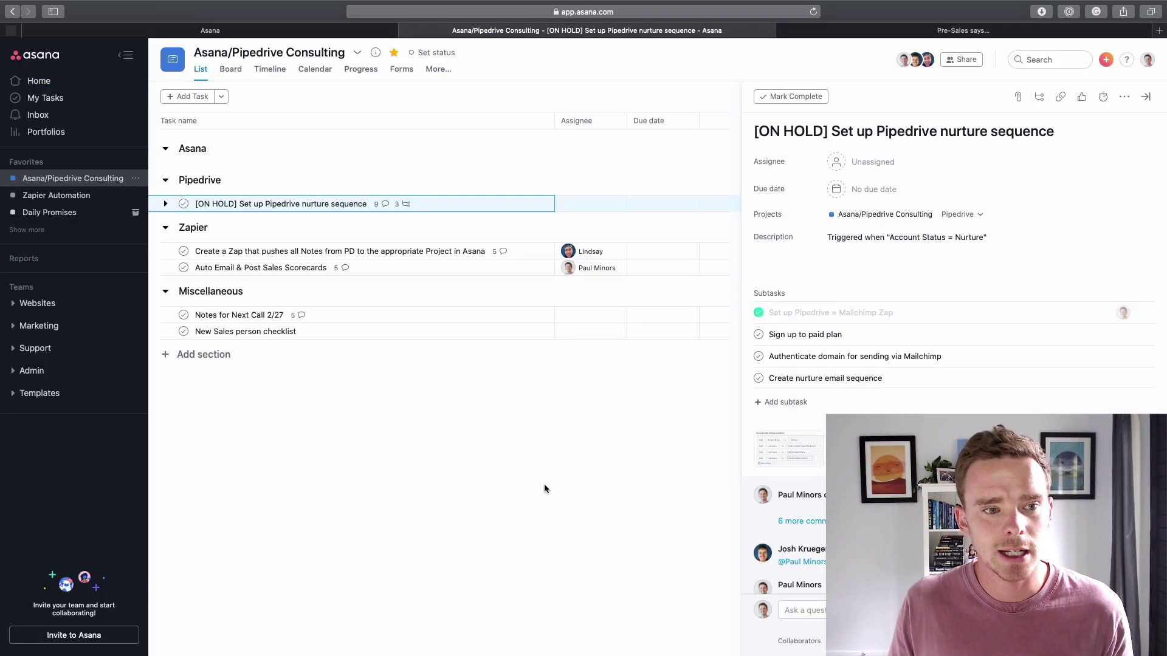
{"action": "left_click", "coordinate": [197, 97]}
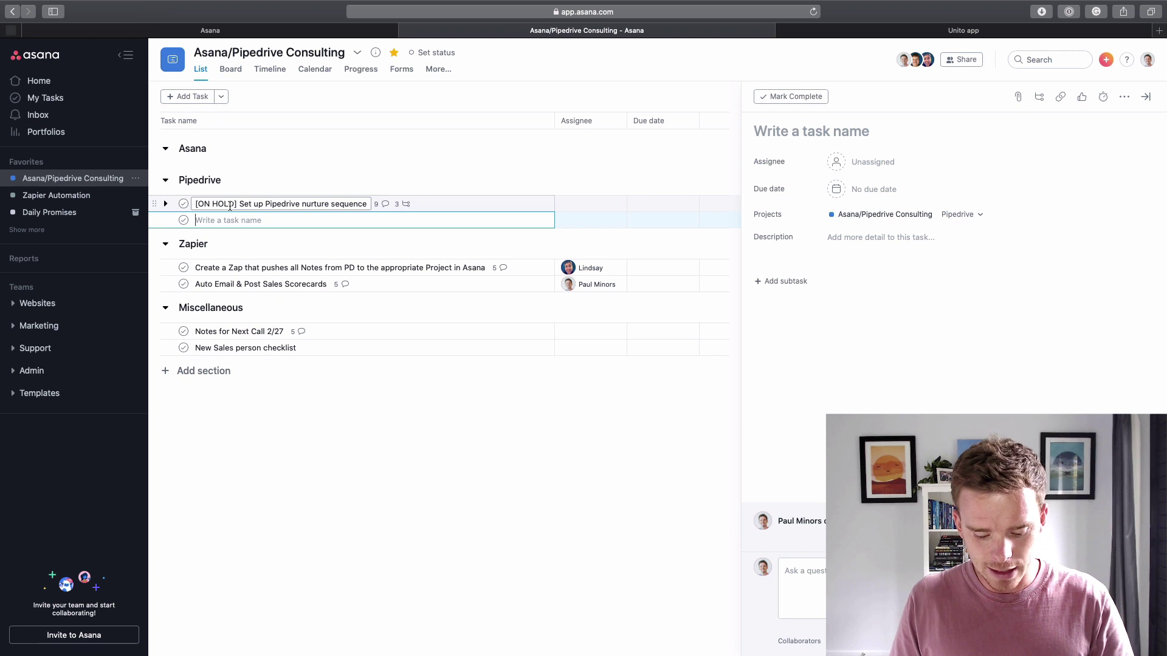
{"action": "type", "text": "Test task"}
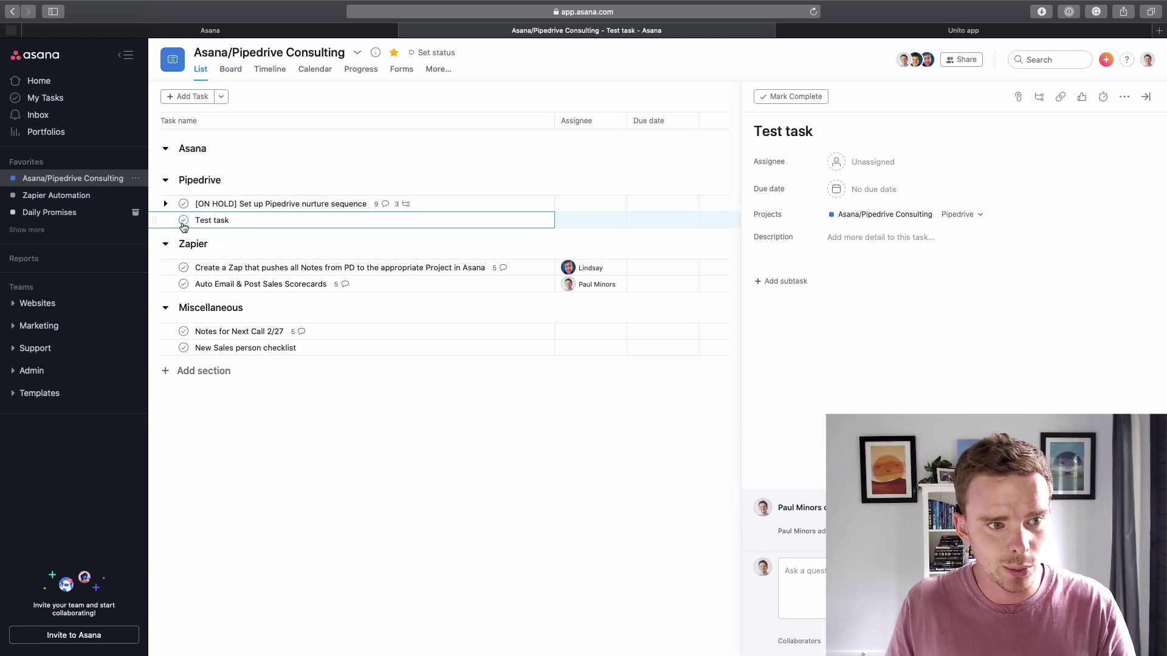
{"action": "left_click_drag", "start_coordinate": [183, 223], "coordinate": [207, 172]}
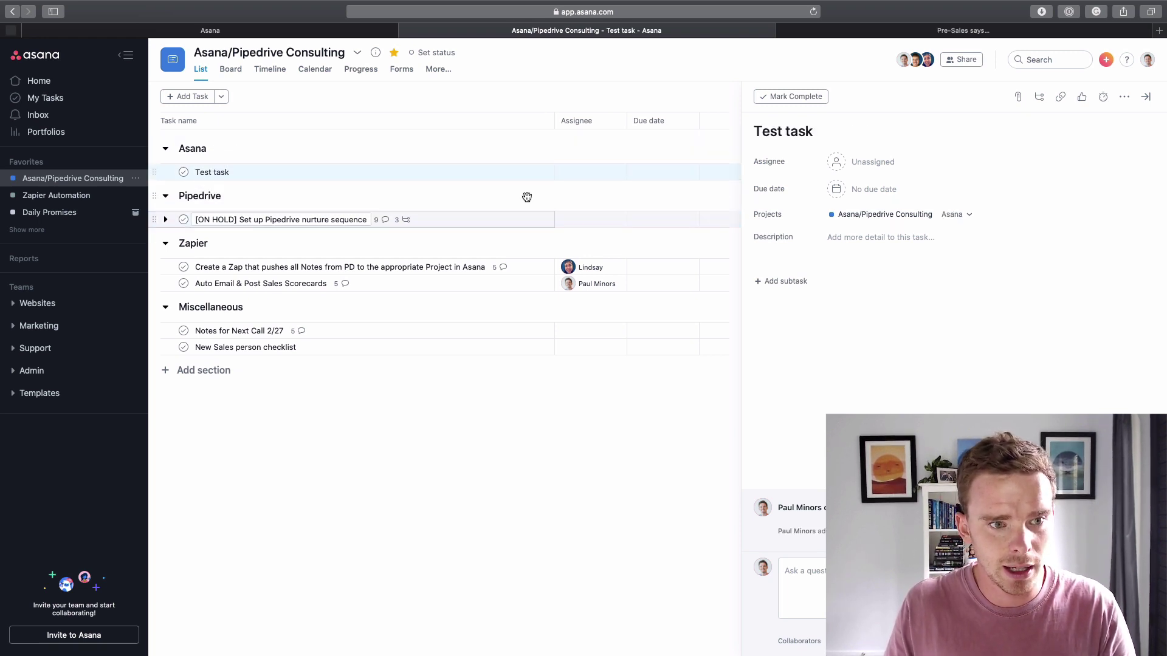
Step: Give Test task a lorem ipsum description, the suggested assignee and a Today due date
{"action": "left_click", "coordinate": [943, 237]}
{"action": "type", "text": ";lor"}
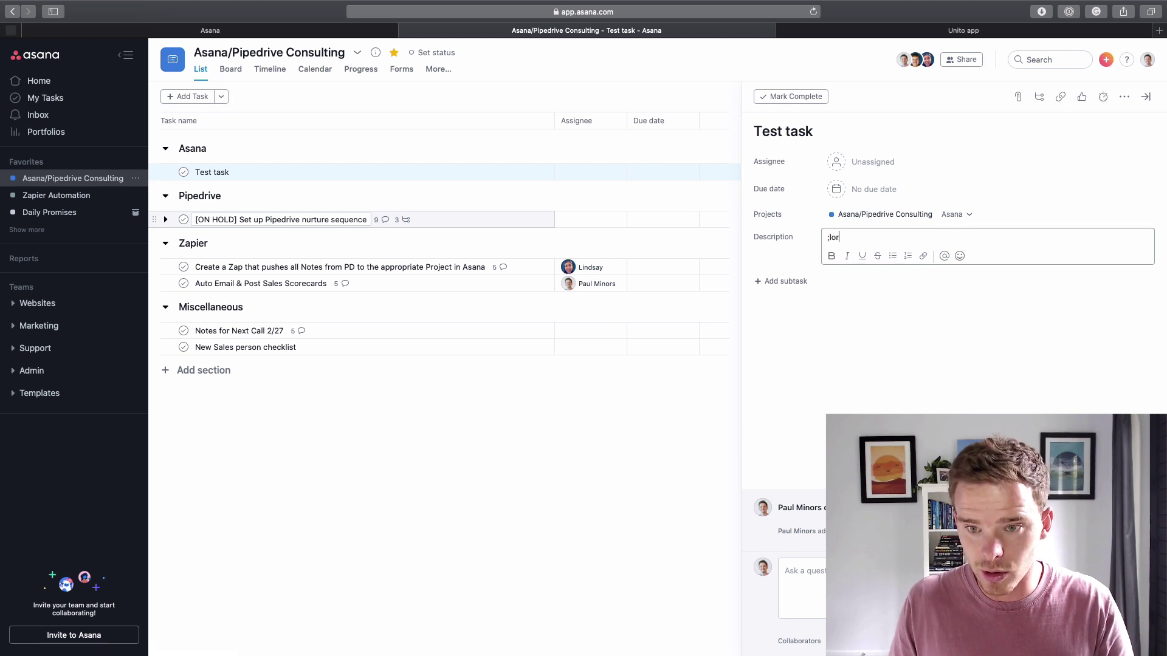
{"action": "type", "text": "em"}
{"action": "left_click", "coordinate": [899, 169]}
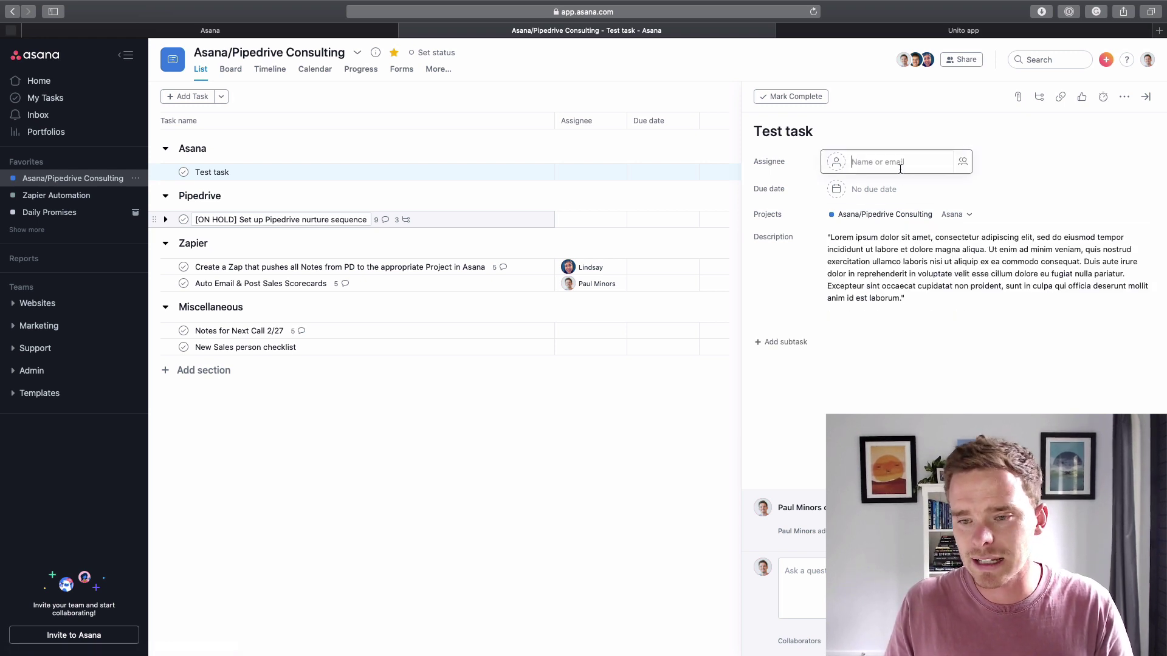
{"action": "left_click", "coordinate": [869, 186]}
{"action": "left_click", "coordinate": [873, 189]}
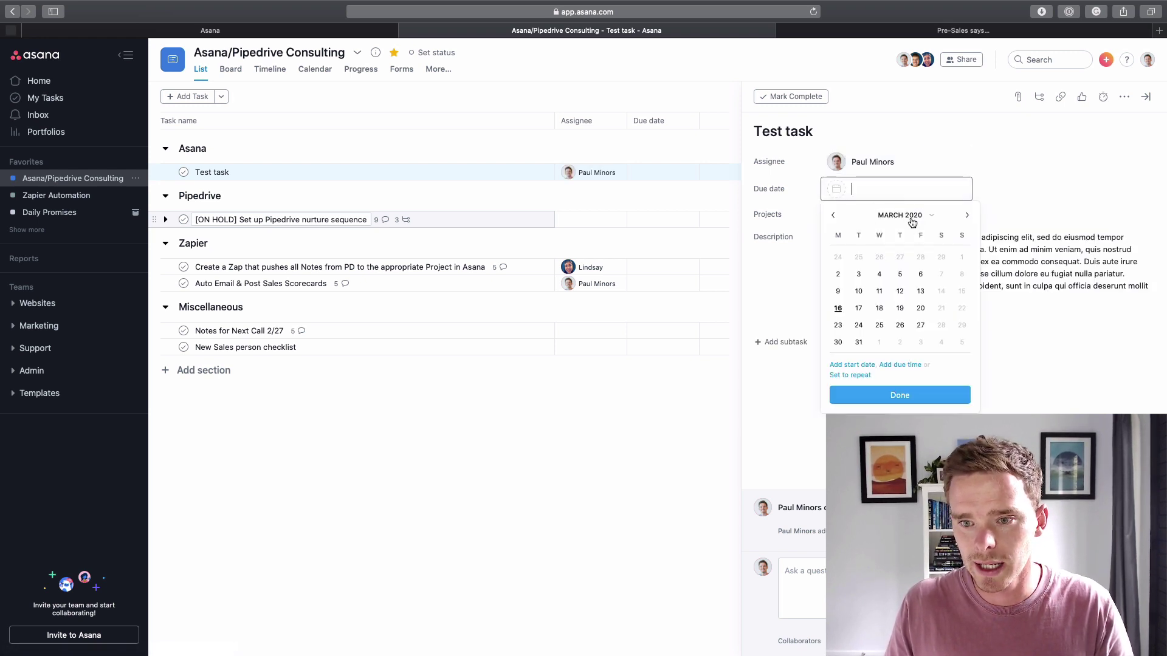
{"action": "left_click", "coordinate": [838, 310]}
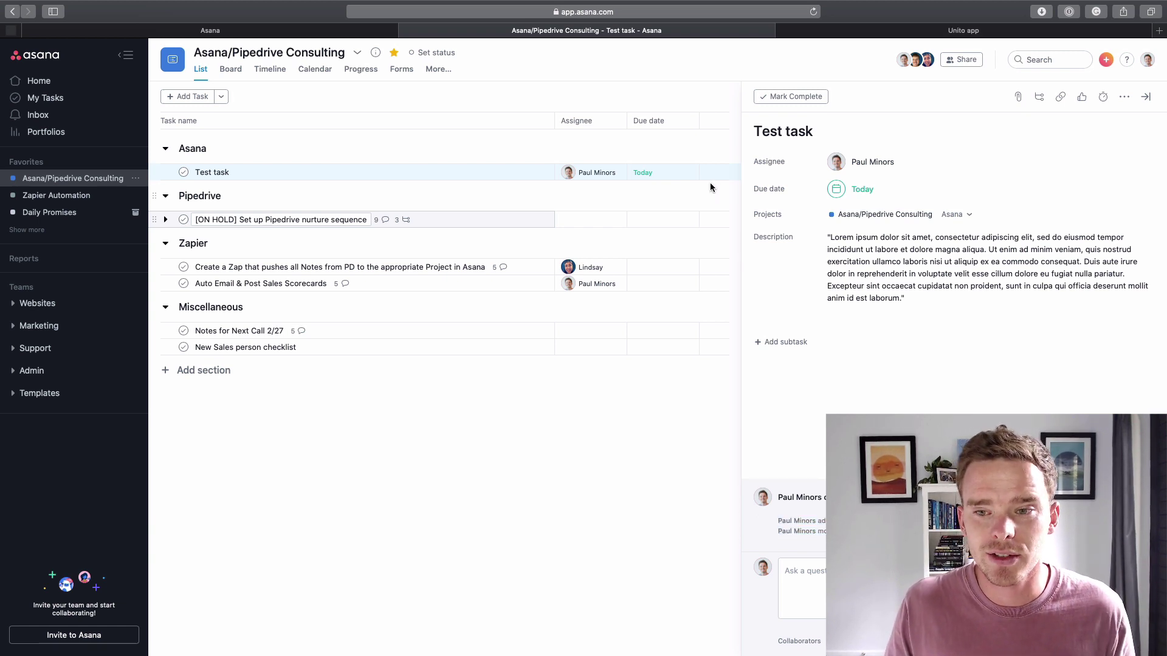
{"action": "left_click", "coordinate": [821, 34]}
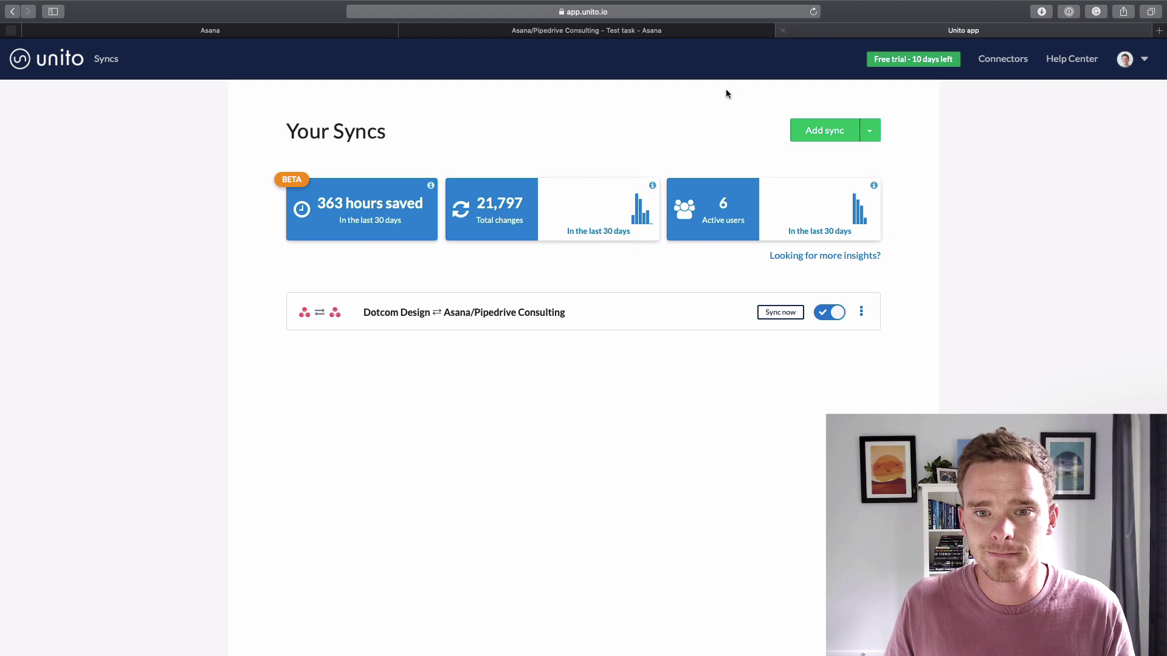
Step: Run the Dotcom Design ⇄ Asana/Pipedrive Consulting sync immediately with Sync now
{"action": "left_click", "coordinate": [780, 312]}
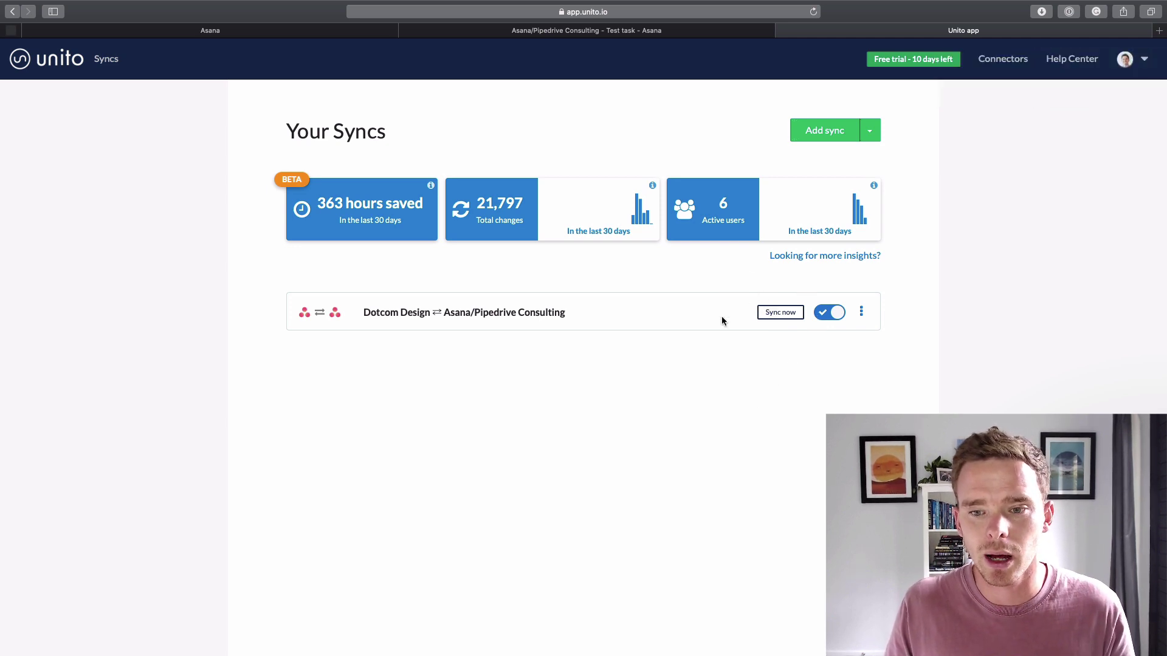
Step: Switch to the Dotcom Design Asana account and check its inbox for the synced Test task
{"action": "left_click", "coordinate": [366, 31]}
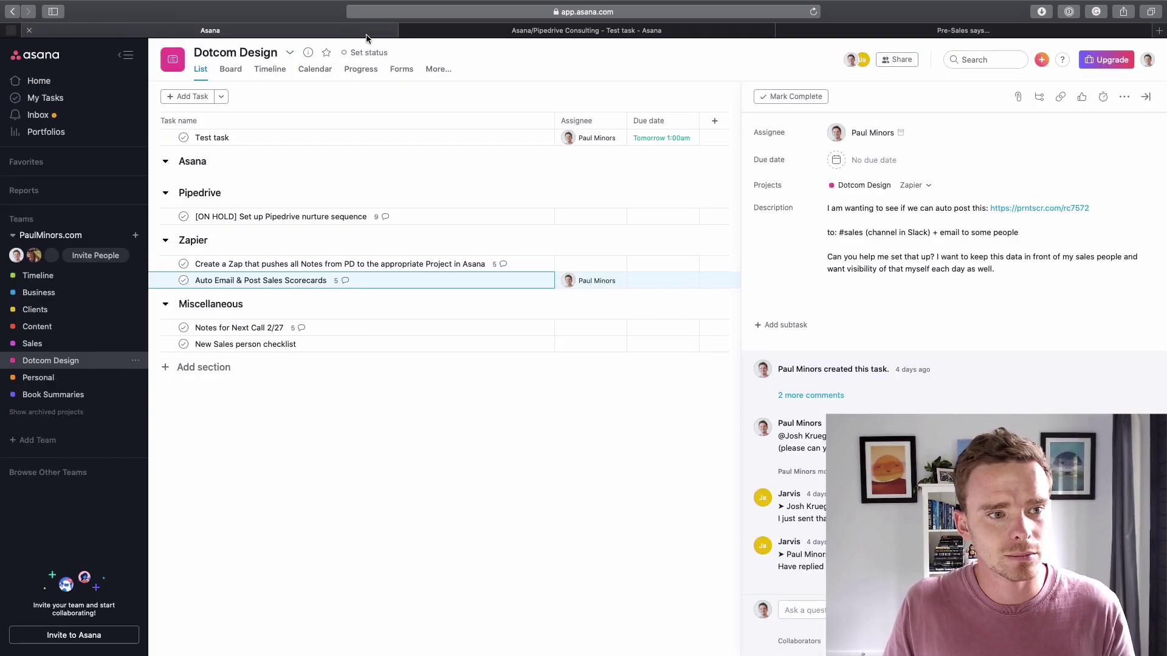
{"action": "left_click", "coordinate": [115, 119]}
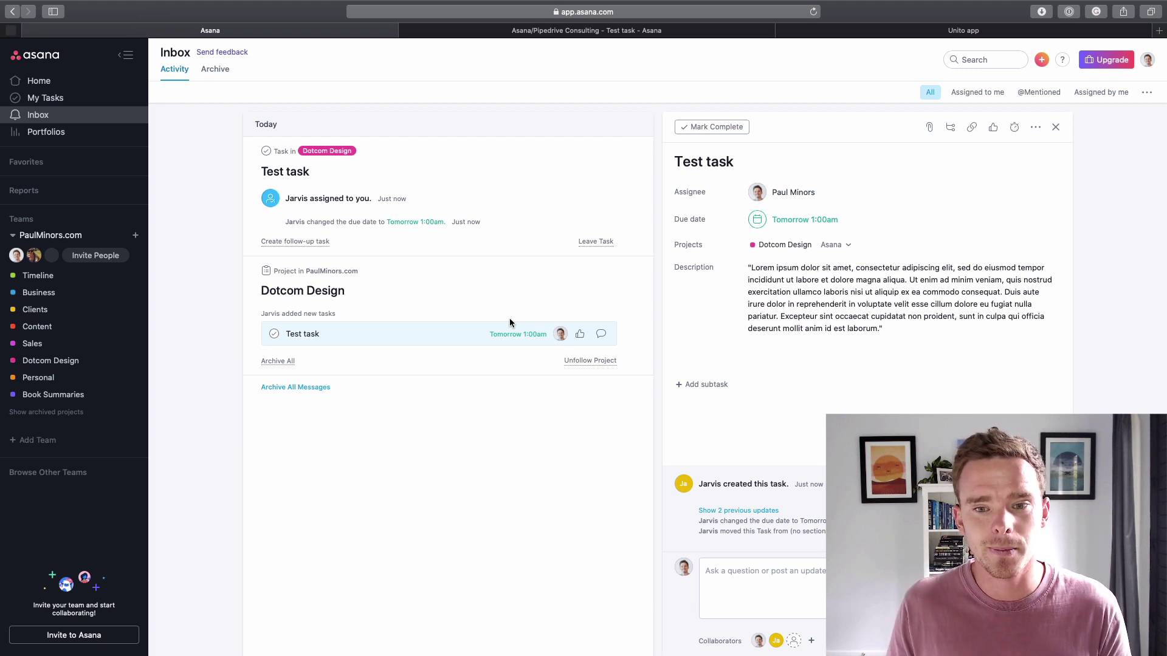
{"action": "left_click", "coordinate": [780, 245]}
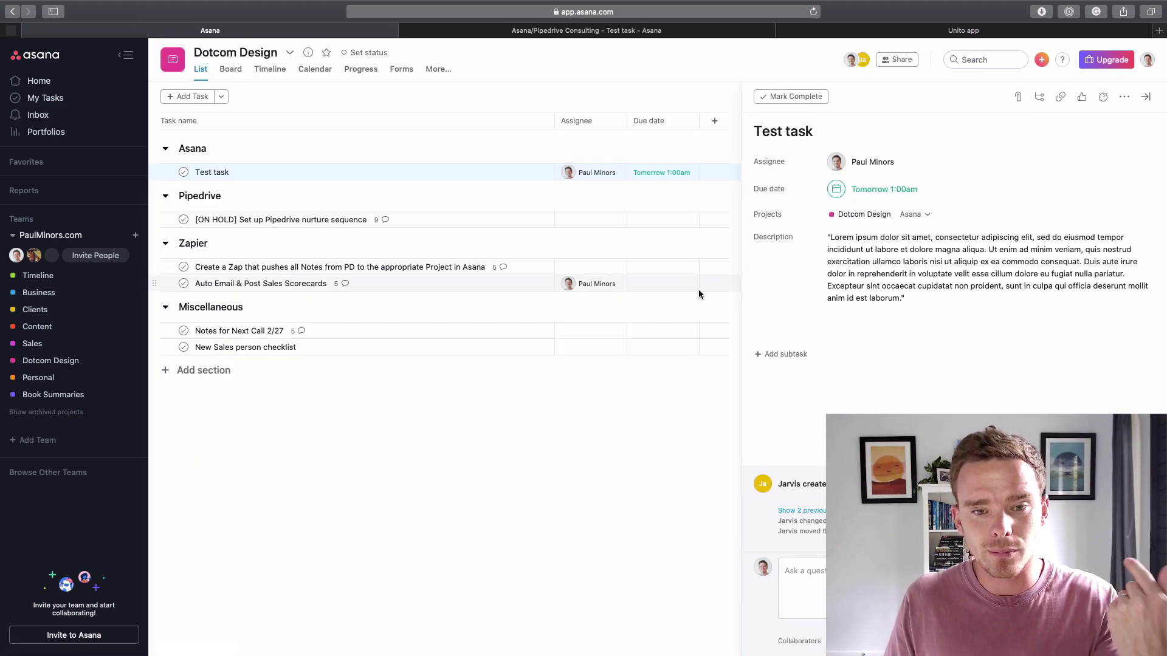
{"action": "left_click", "coordinate": [497, 220]}
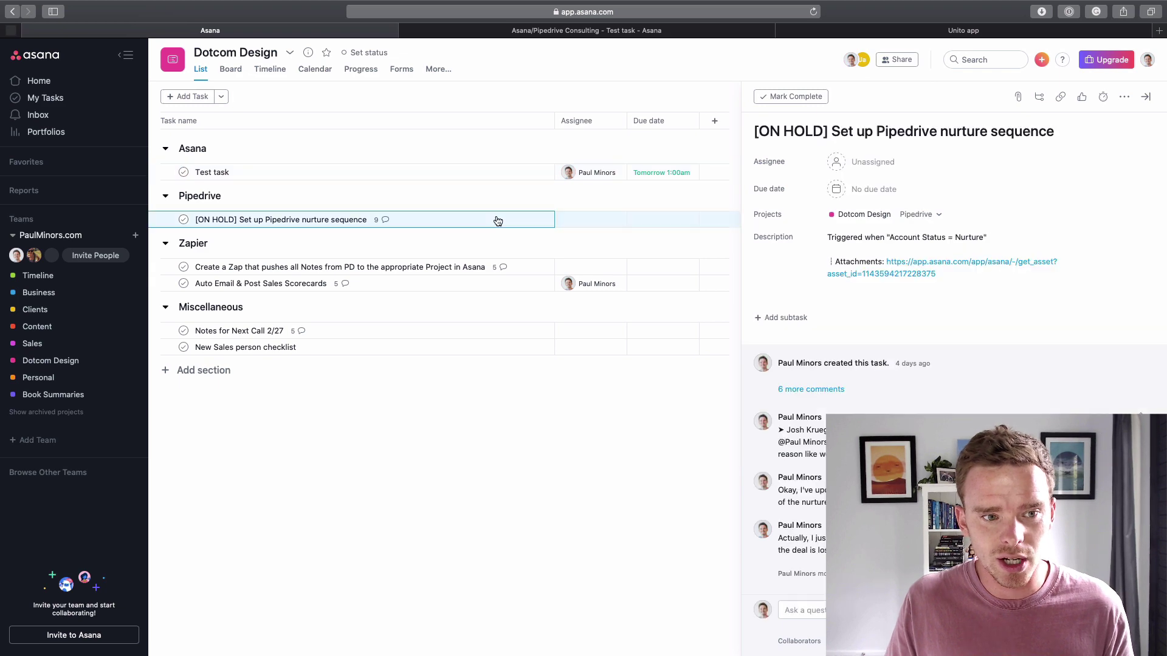
{"action": "left_click", "coordinate": [454, 285]}
{"action": "scroll", "coordinate": [818, 439], "scroll_direction": "down", "scroll_amount": 1}
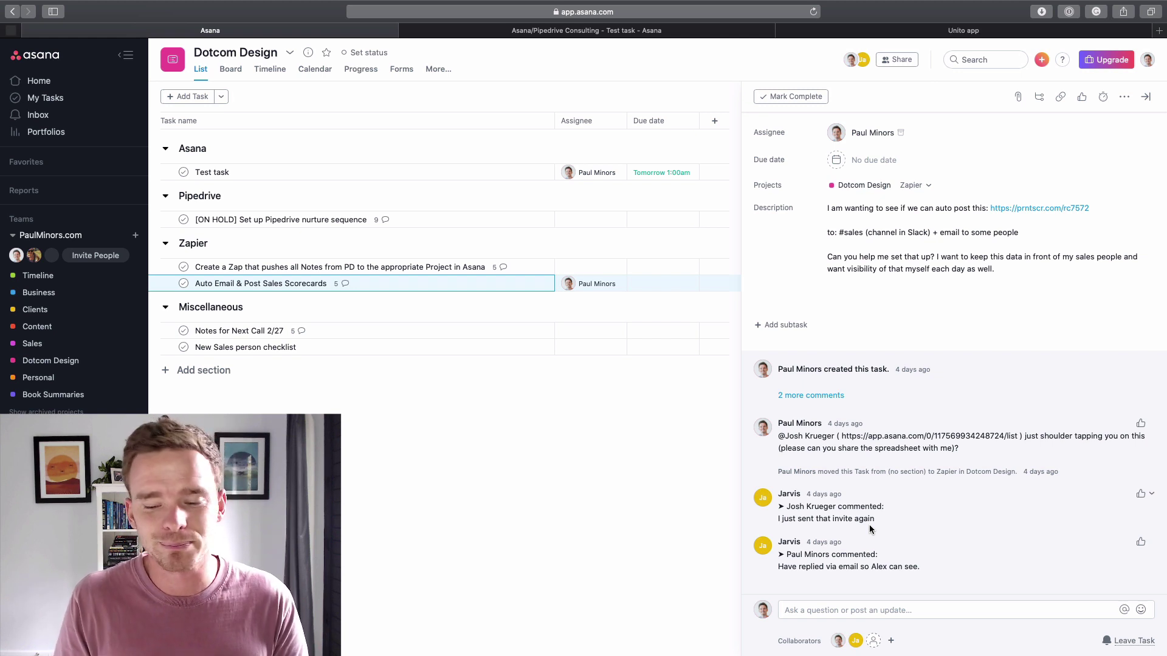
{"action": "left_click", "coordinate": [368, 177]}
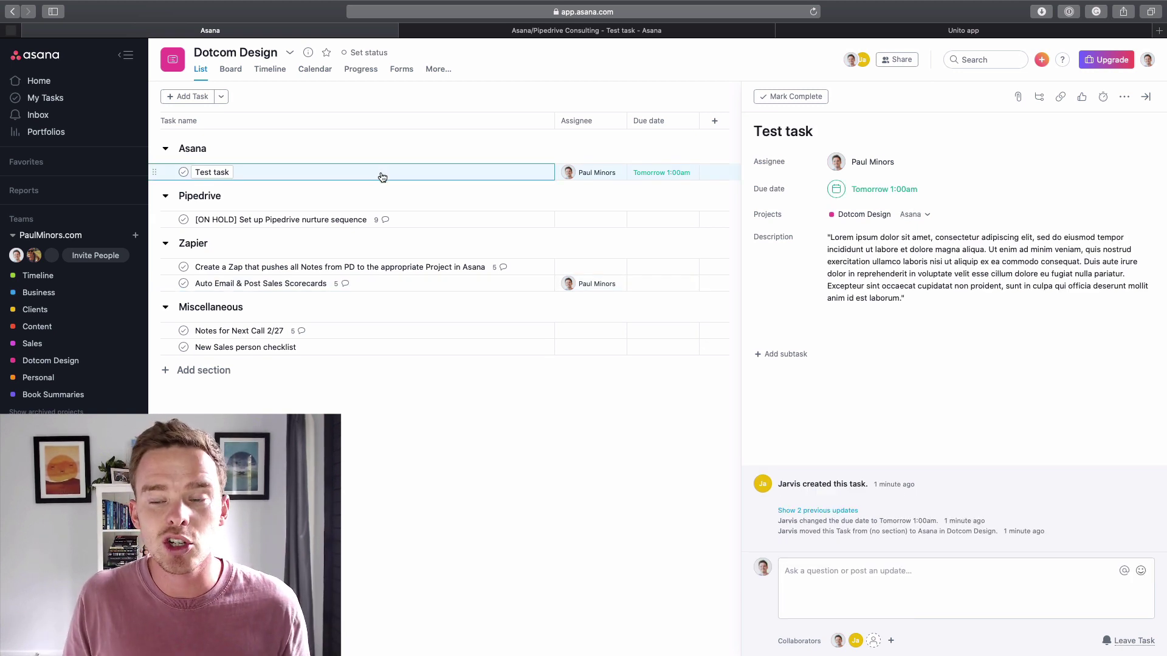
Step: Post the comment 'Comment' on Test task in the Dotcom Design project
{"action": "left_click", "coordinate": [850, 570]}
{"action": "type", "text": "Comment"}
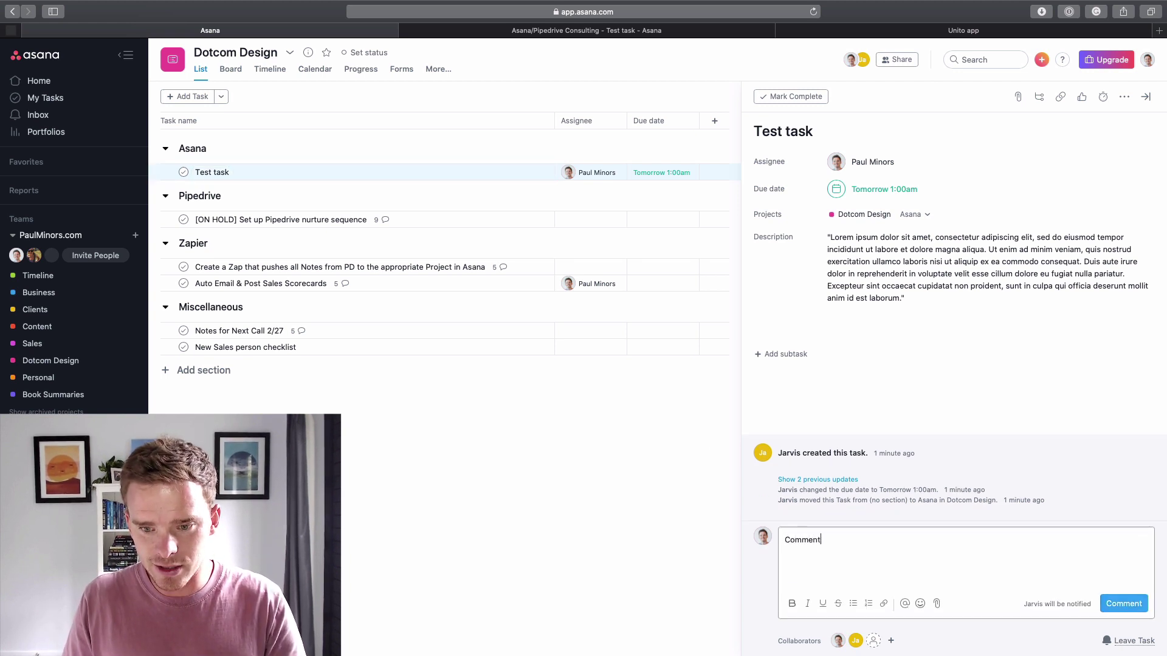
{"action": "key", "text": "super+Return"}
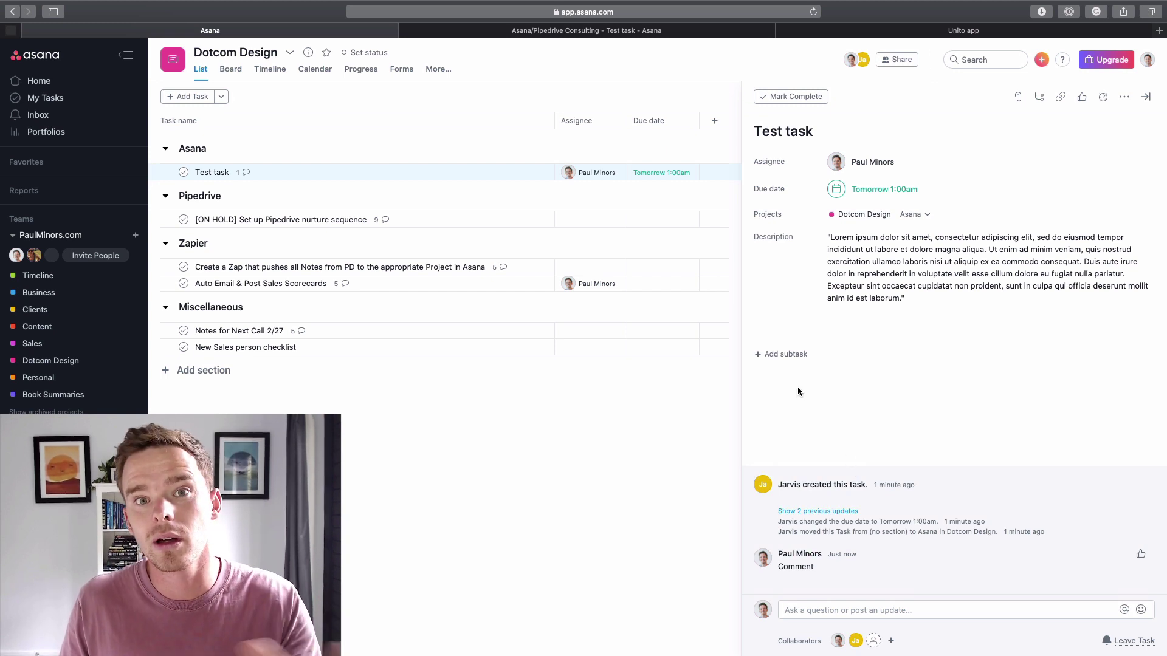
Step: Confirm the comment synced to Test task in Asana/Pipedrive Consulting, showing a count of 1
{"action": "left_click", "coordinate": [457, 34]}
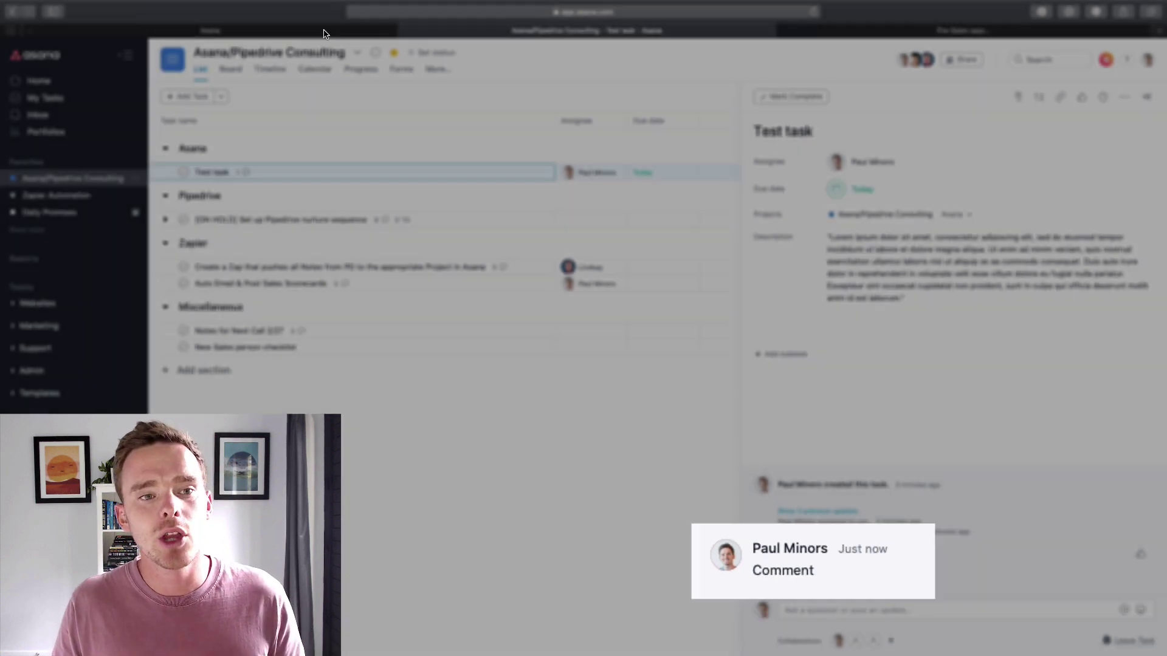
{"action": "left_click", "coordinate": [328, 30]}
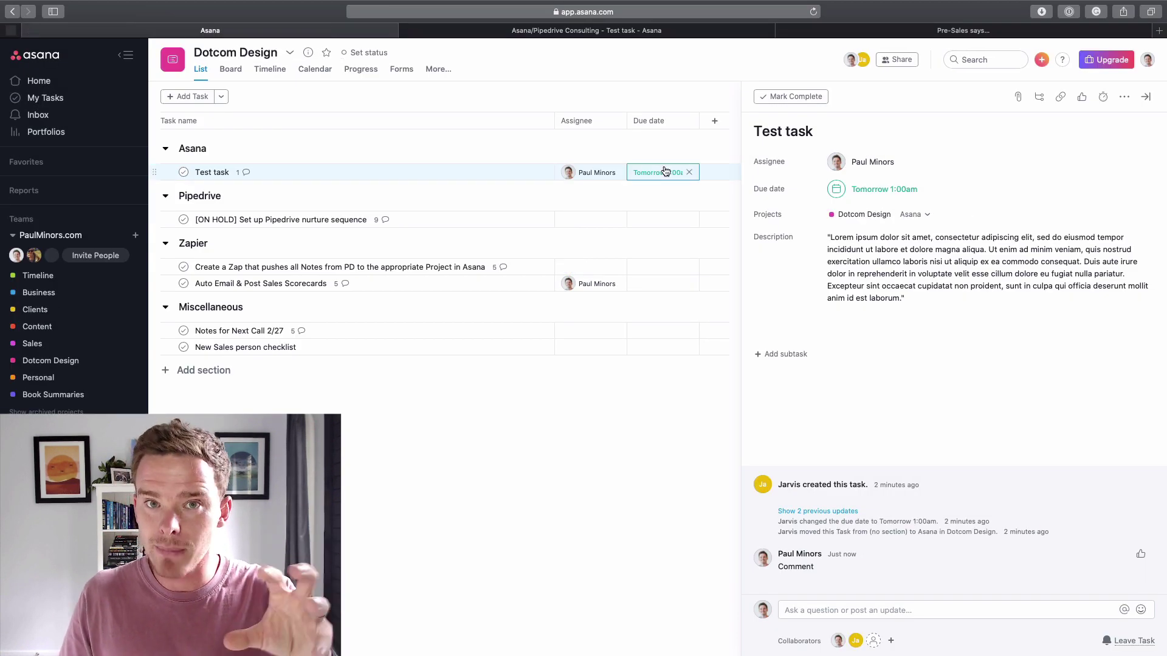
{"action": "left_click", "coordinate": [565, 30]}
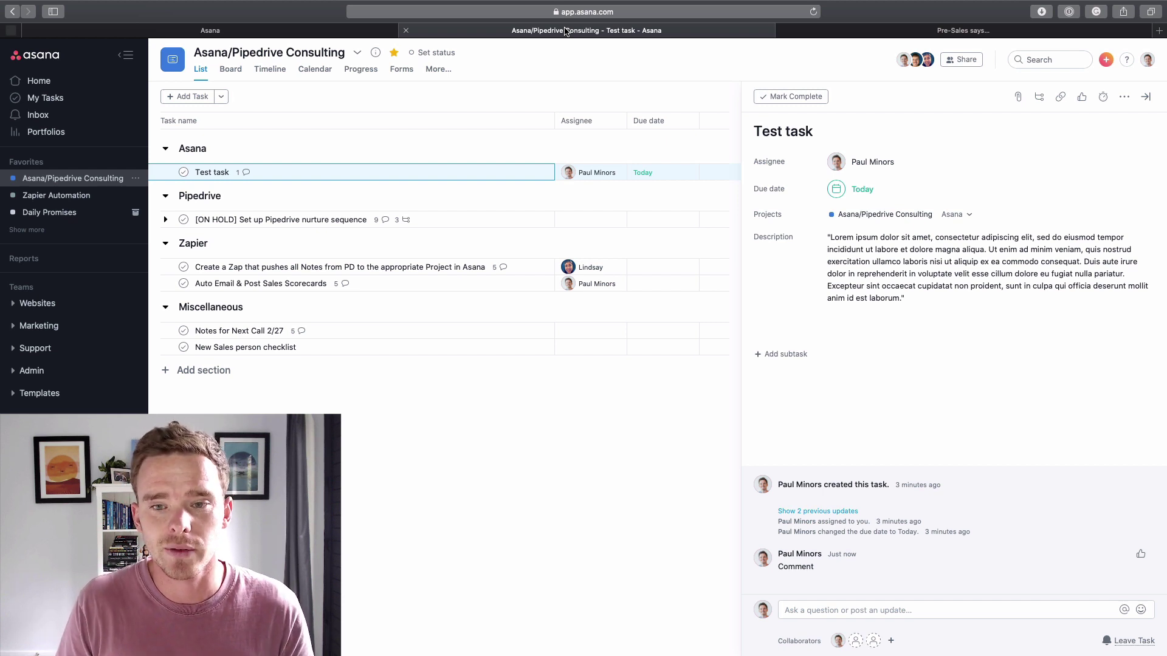
{"action": "key", "text": "ctrl+Tab"}
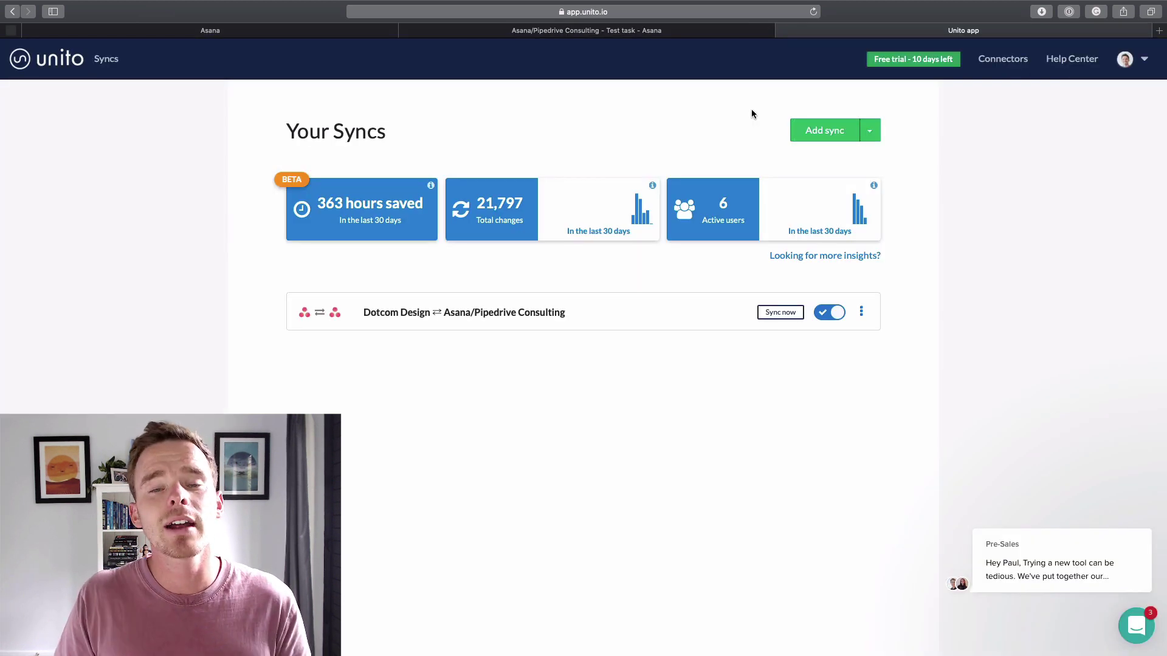